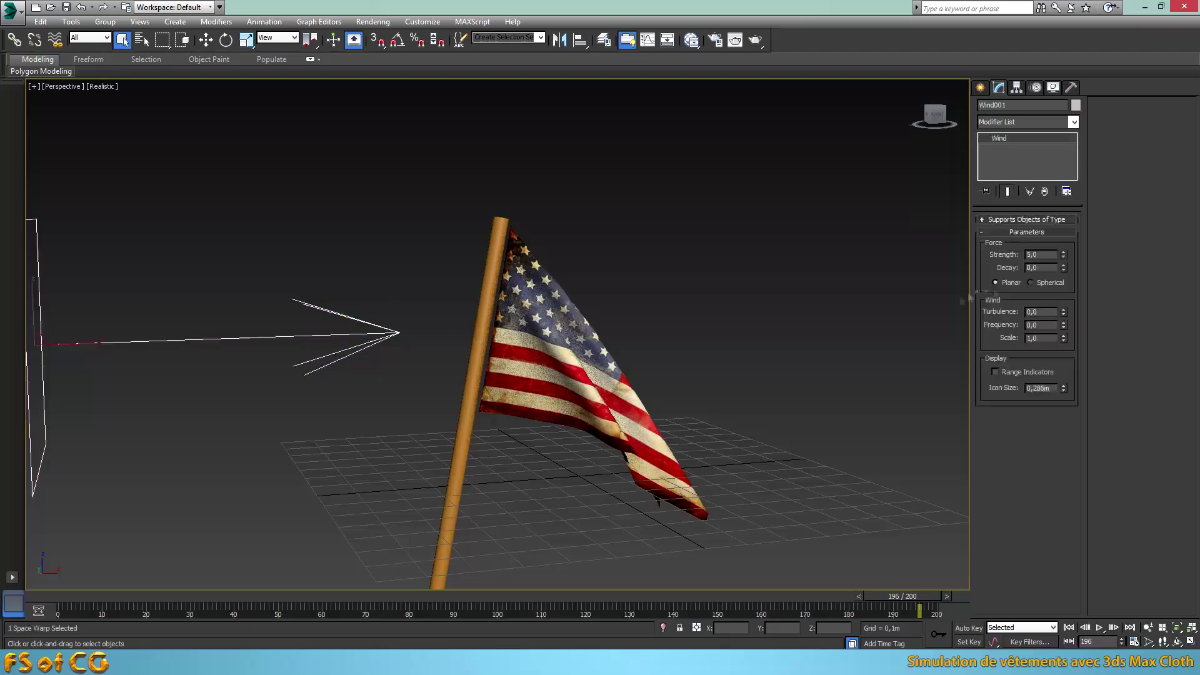
Set the wind's turbulence to 1,0, then erase and rerun the flag's cloth simulation
left_click_drag(1041, 312, 1001, 330)
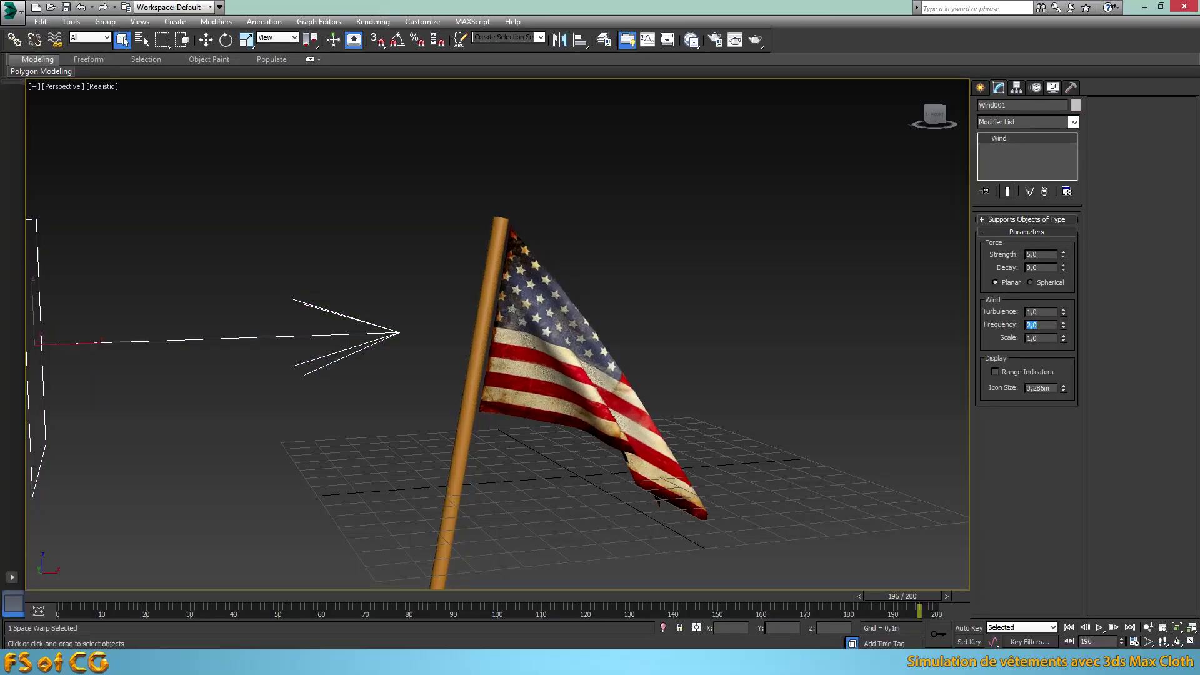
left_click(632, 374)
left_click(1025, 352)
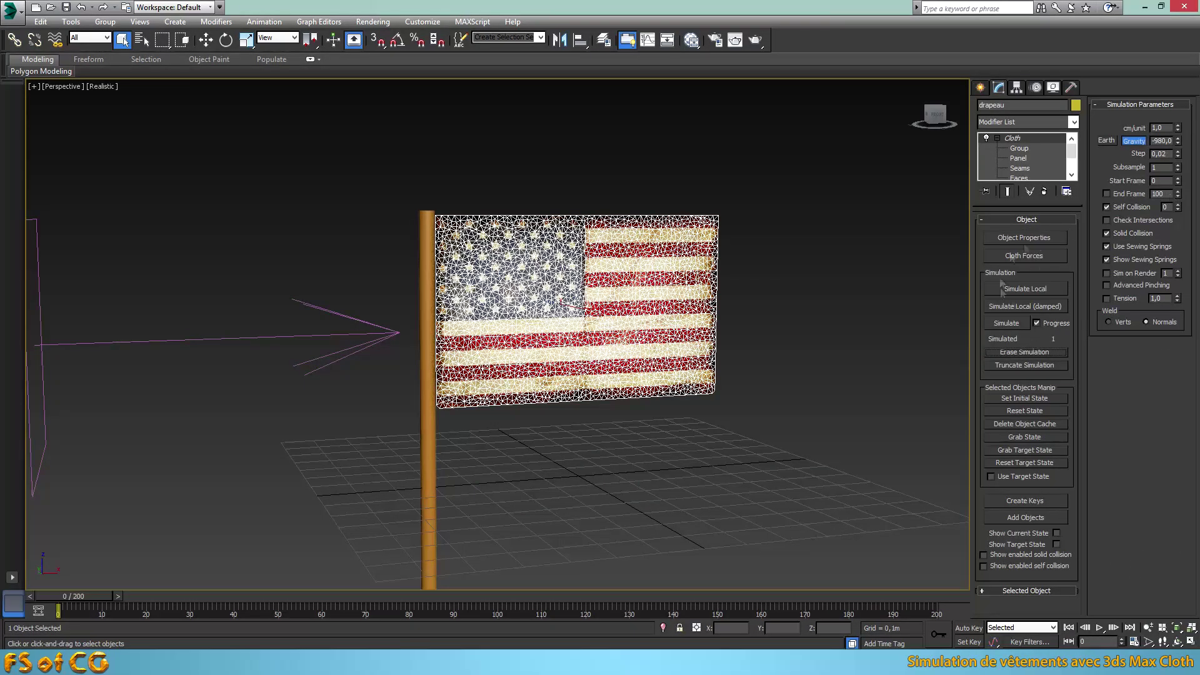
left_click(1007, 323)
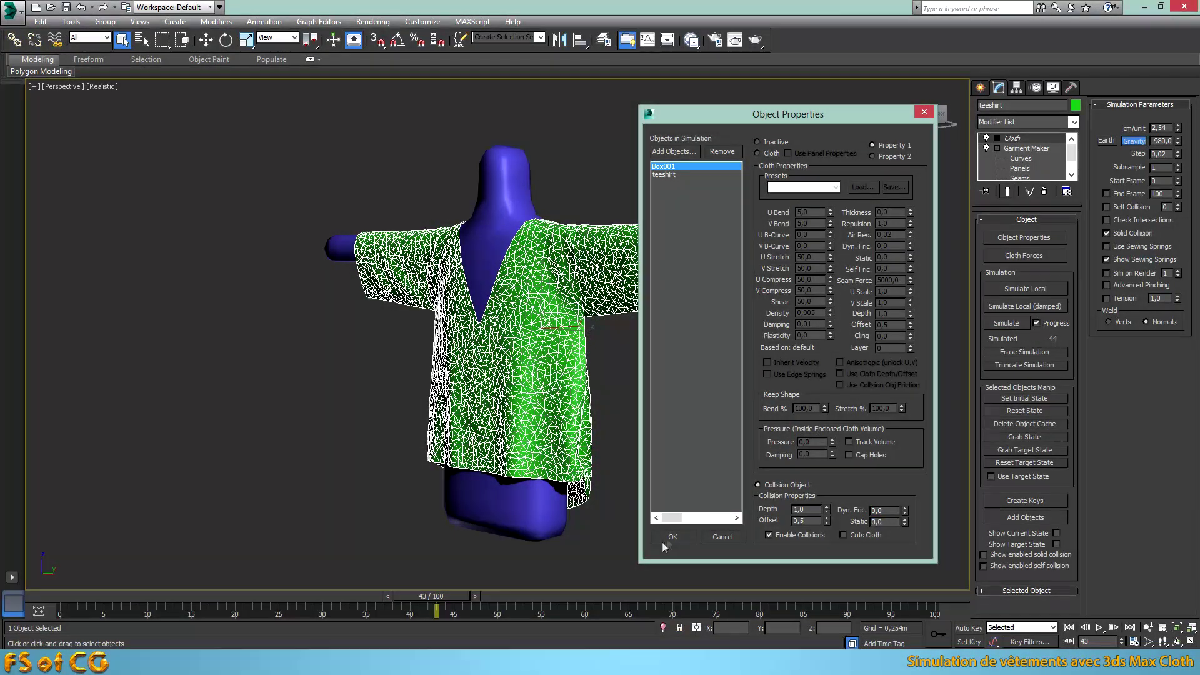
Accept the tee-shirt's cloth properties with Box001 as a collision object and run the simulation
left_click(668, 539)
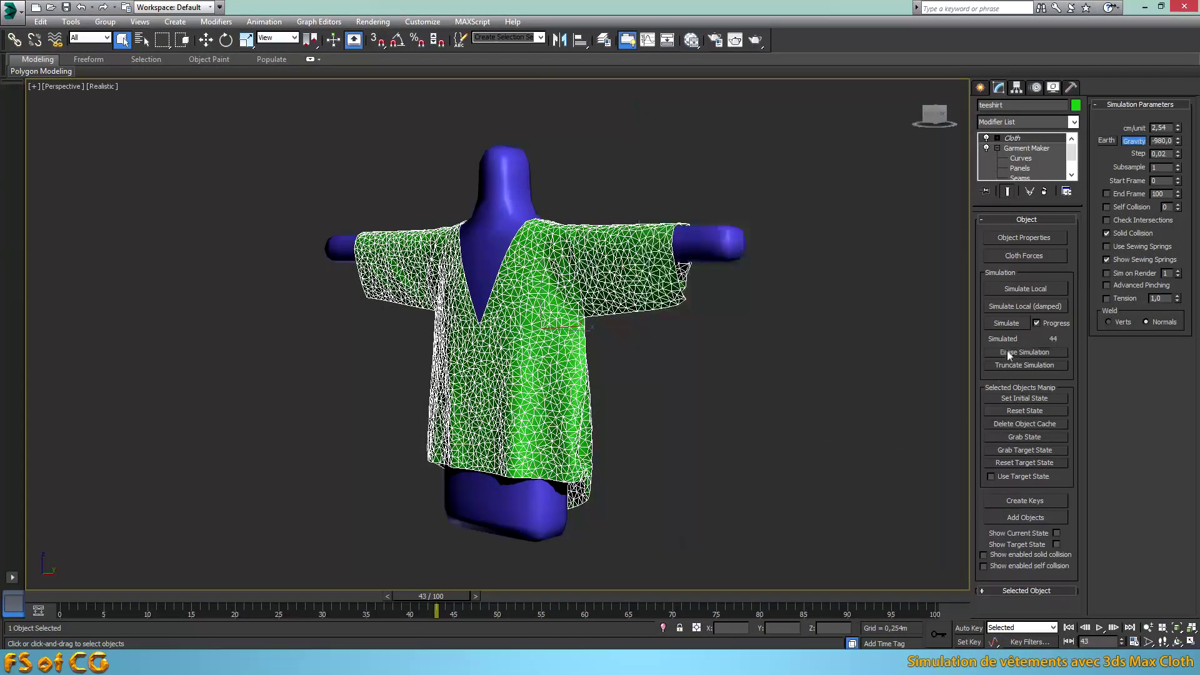
left_click(1006, 323)
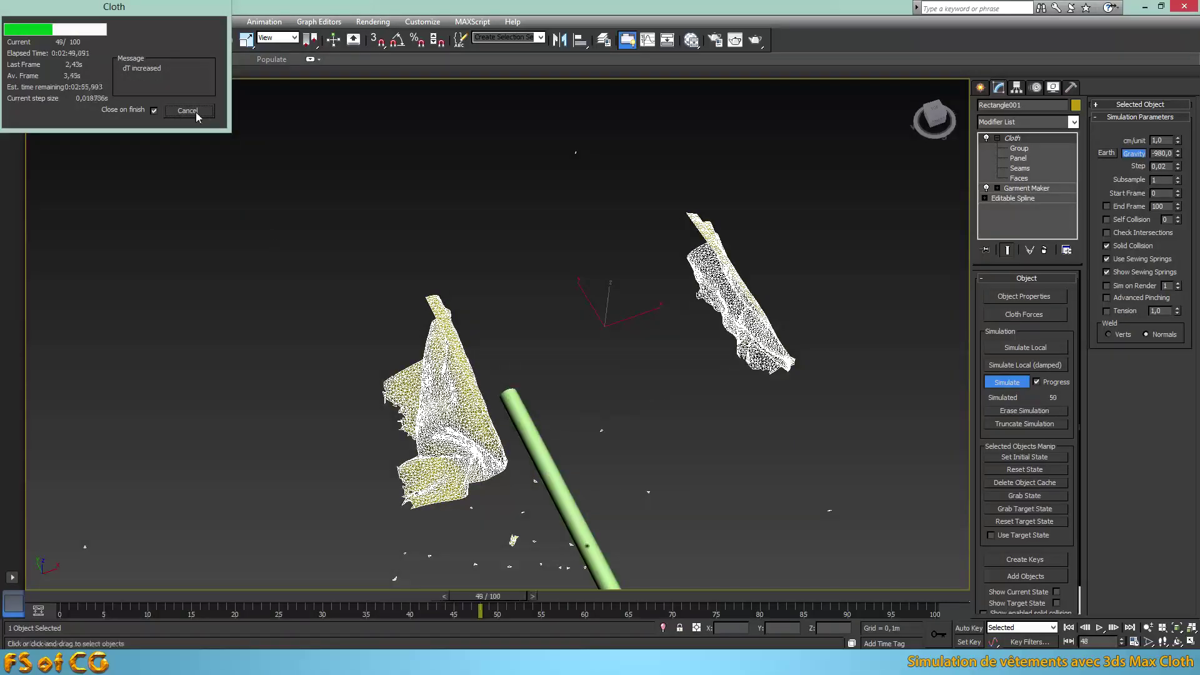
Cancel the running cloth simulation of the torn rectangle
left_click(188, 111)
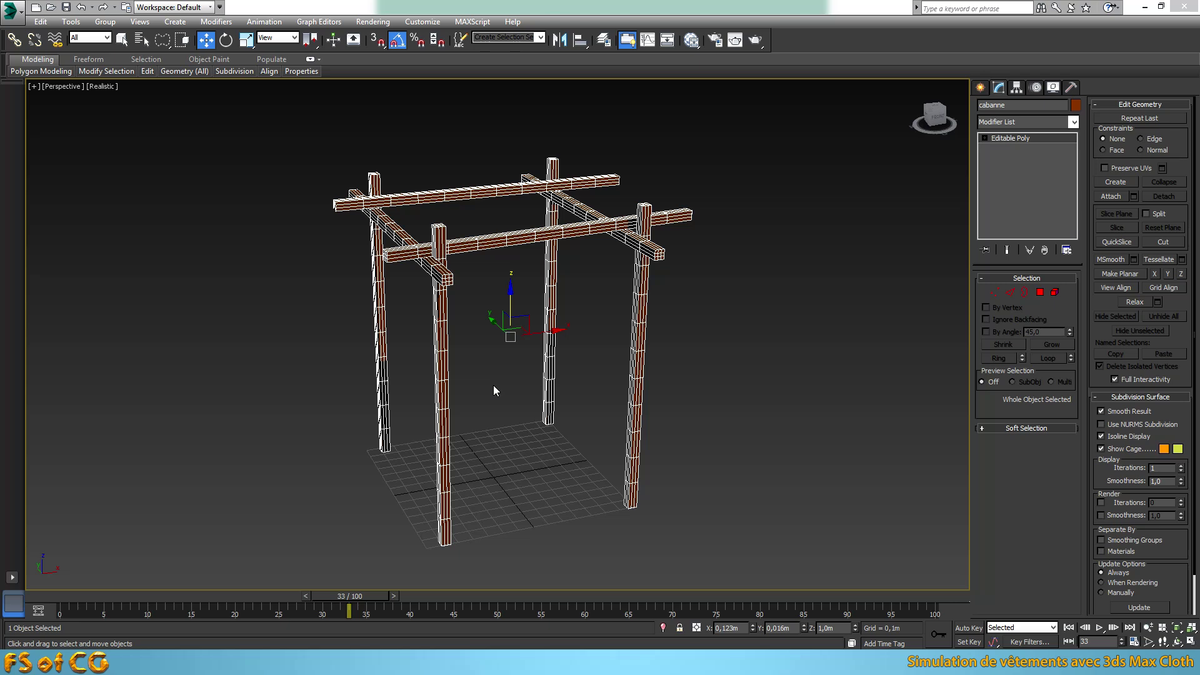
Draw a rectangle about 1,66 m long and 3,38 m wide over the wooden frame in the top view
middle_click_drag(498, 378, 466, 397, "alt")
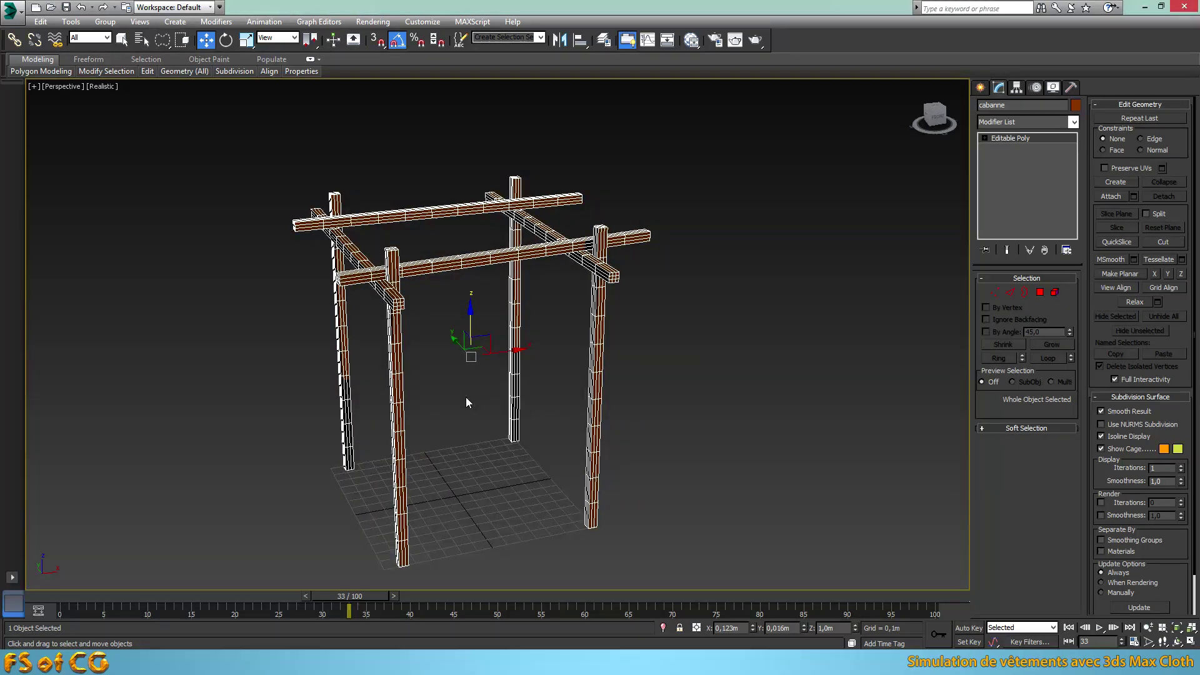
key("t")
scroll(523, 367, "down", 2)
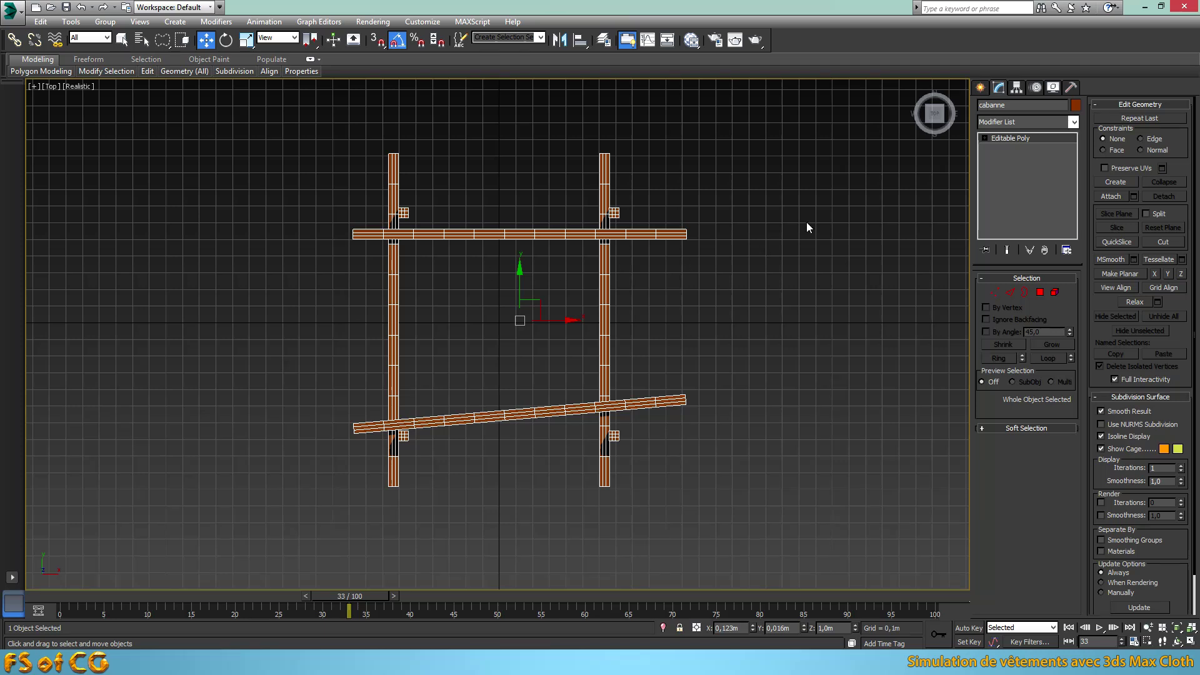
left_click(980, 88)
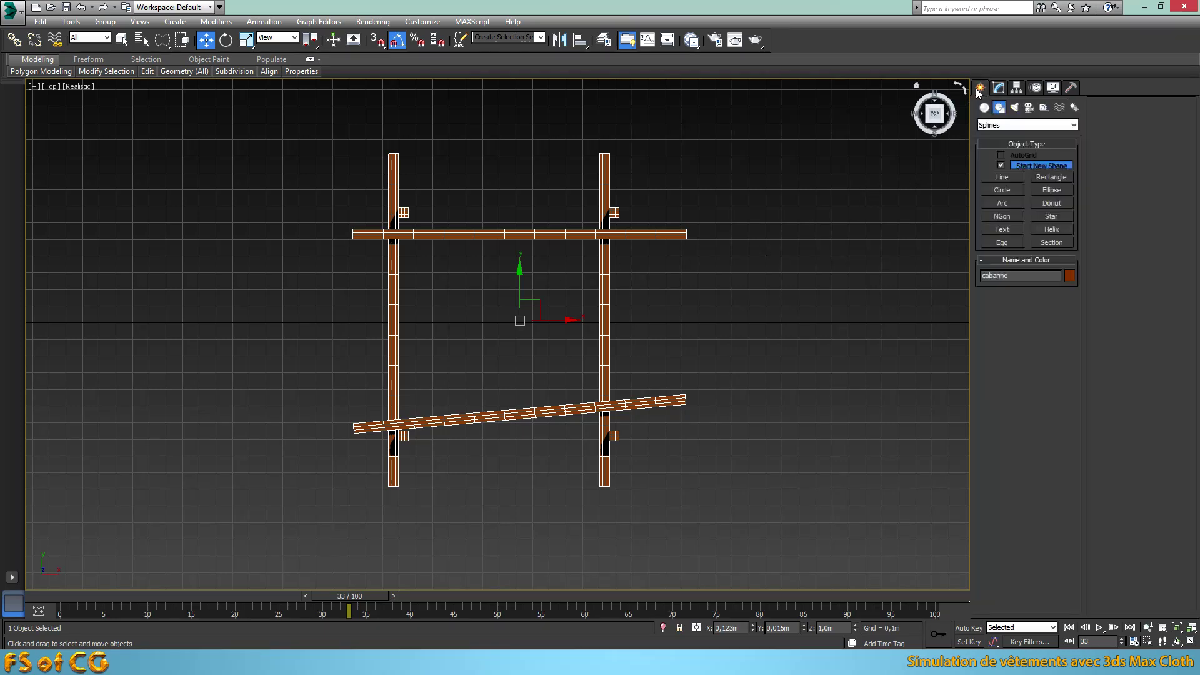
left_click(1054, 179)
left_click_drag(247, 199, 793, 468)
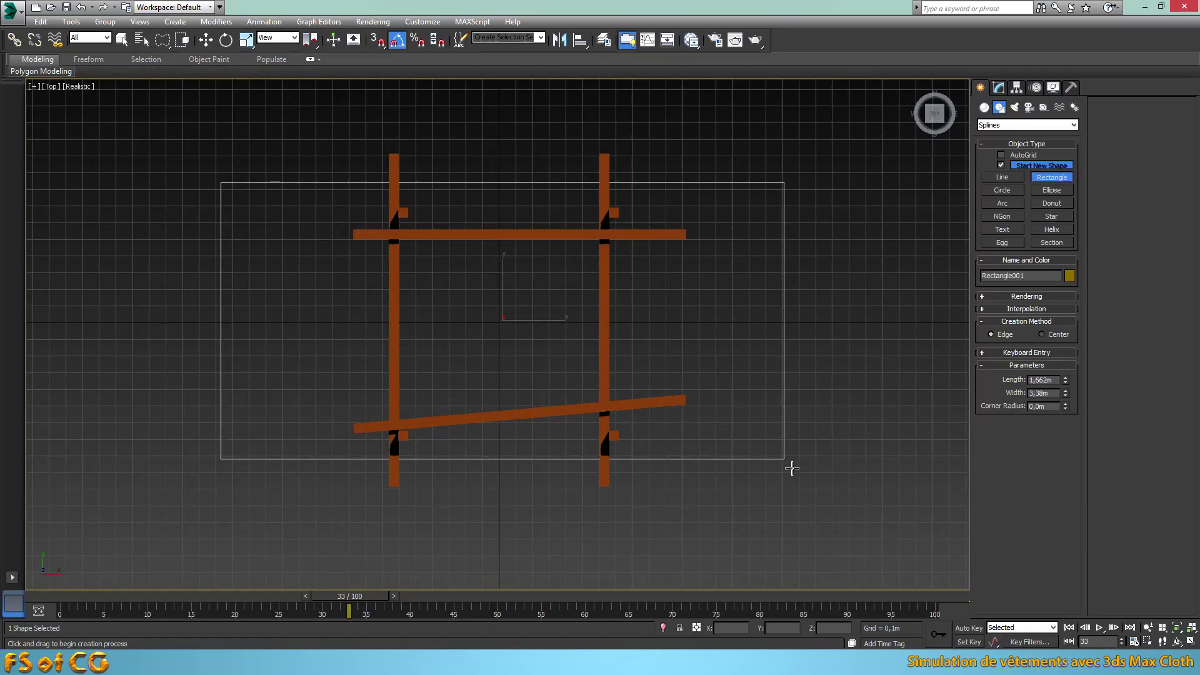
Add a Garment Maker modifier to the rectangle and set its mesh density to 0,2
left_click(999, 88)
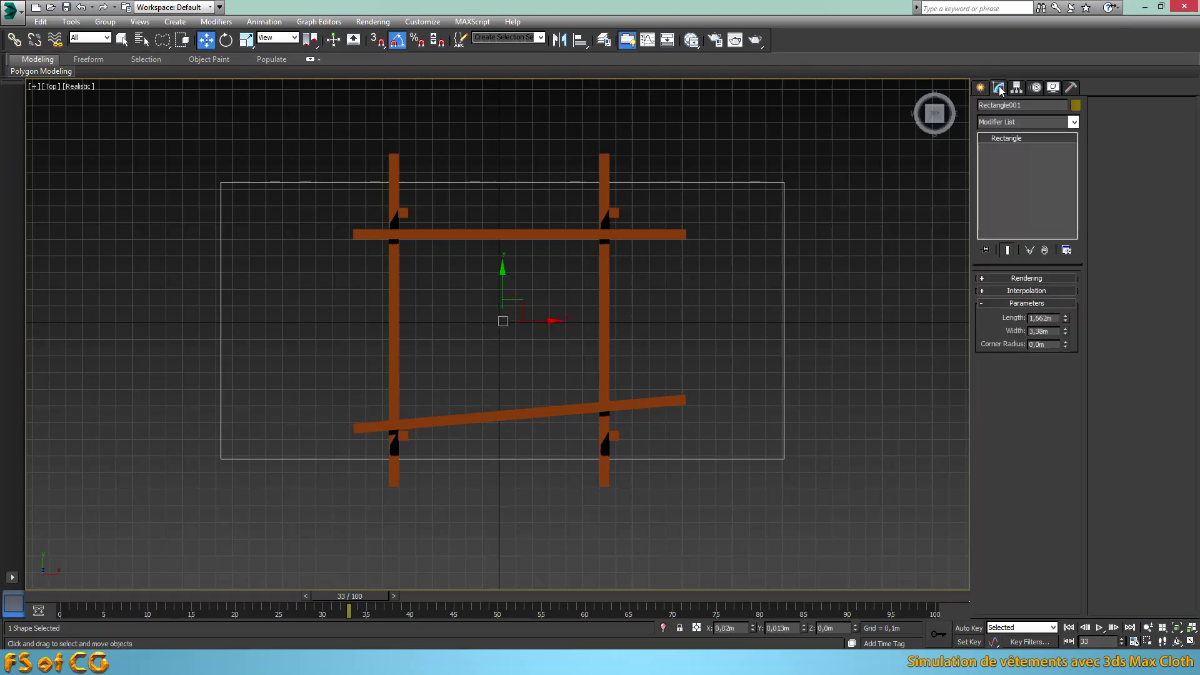
left_click(1073, 122)
left_click(1003, 628)
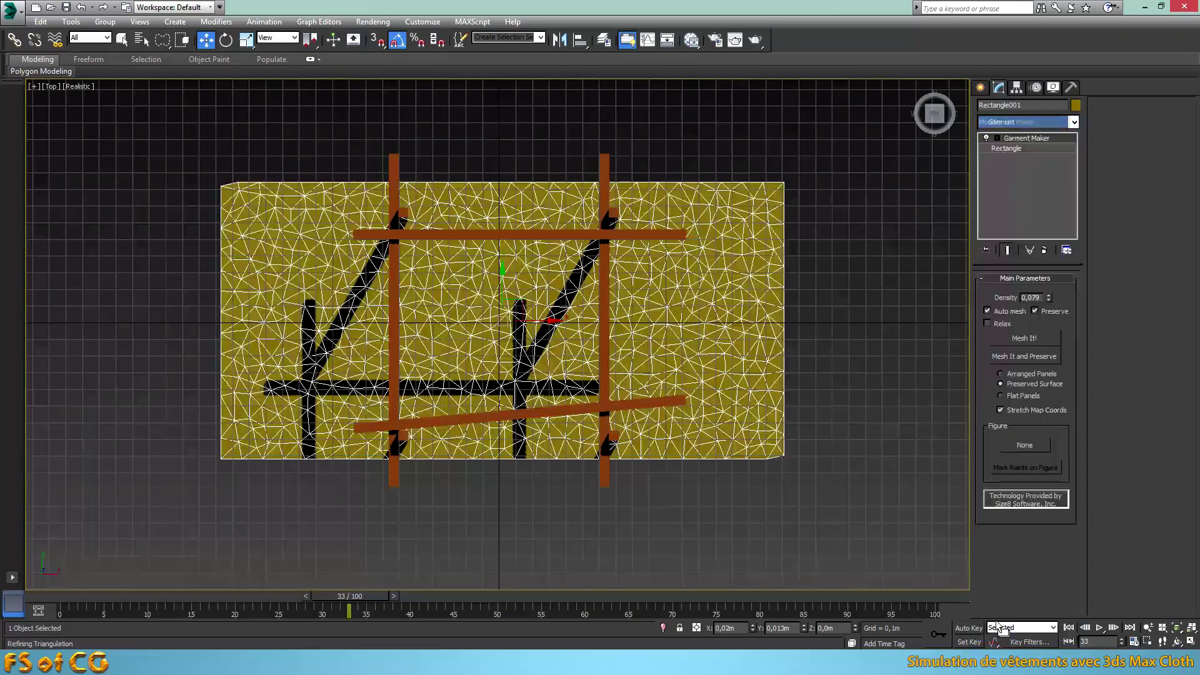
scroll(684, 385, "up", 3)
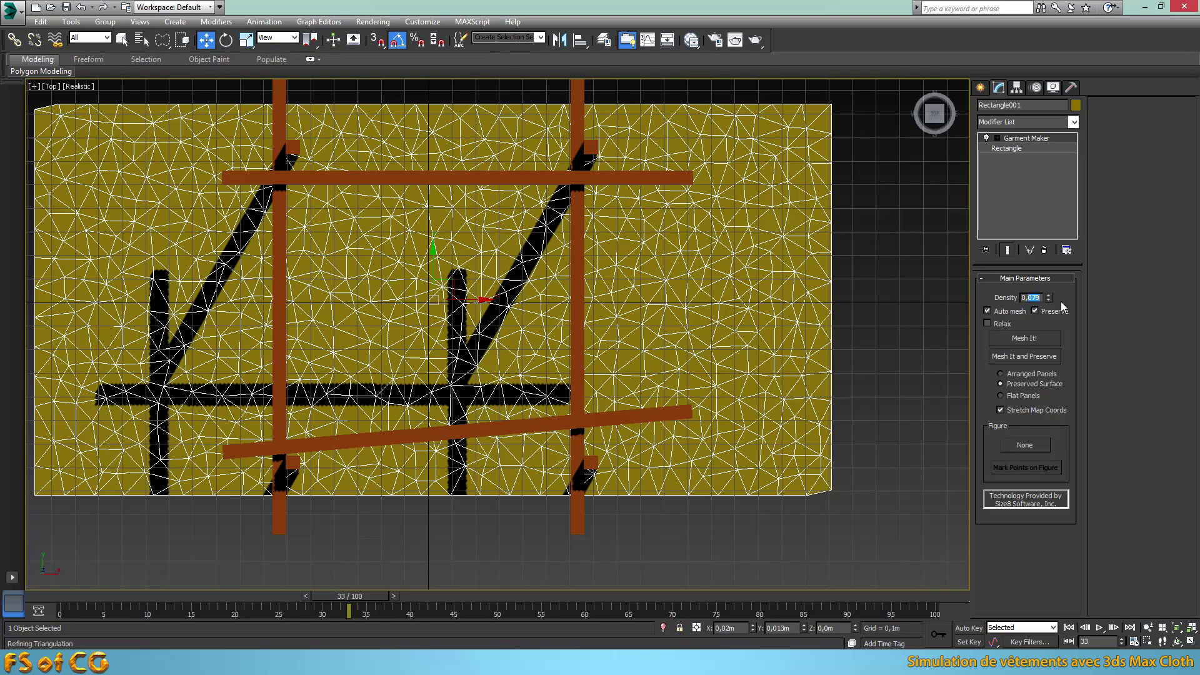
type("0,2")
key("Return")
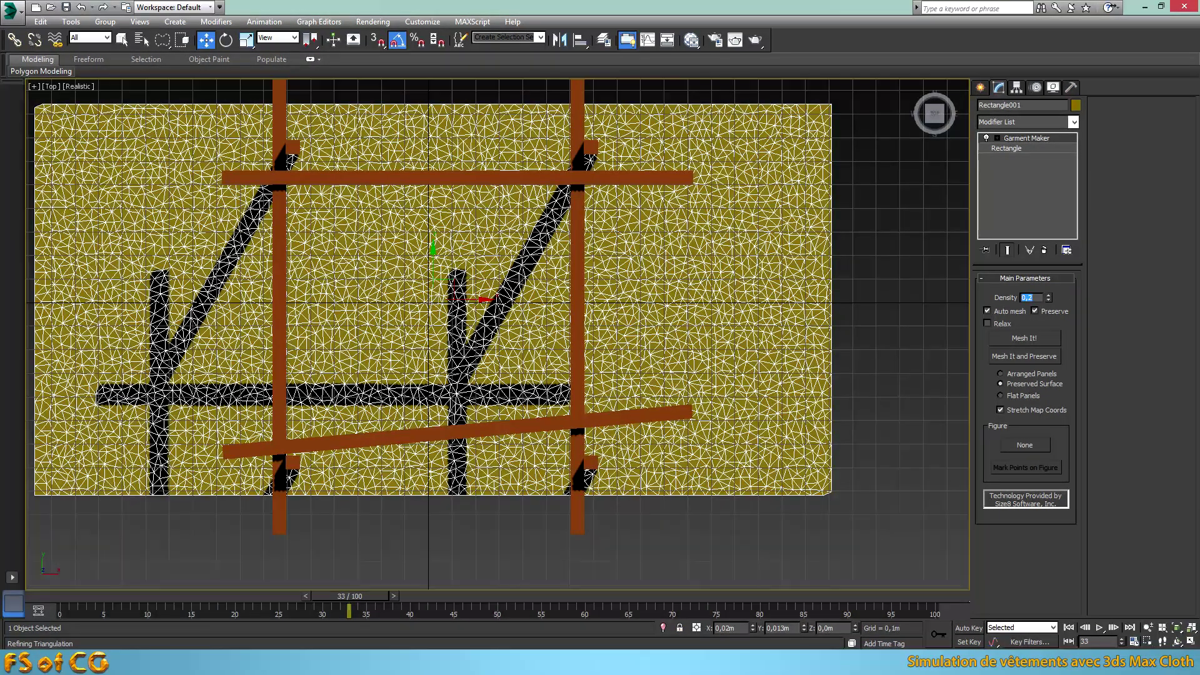
Raise the meshed cloth in the perspective view to about 1,95 m, just above the frame's crossbeams
middle_click_drag(682, 356, 719, 373)
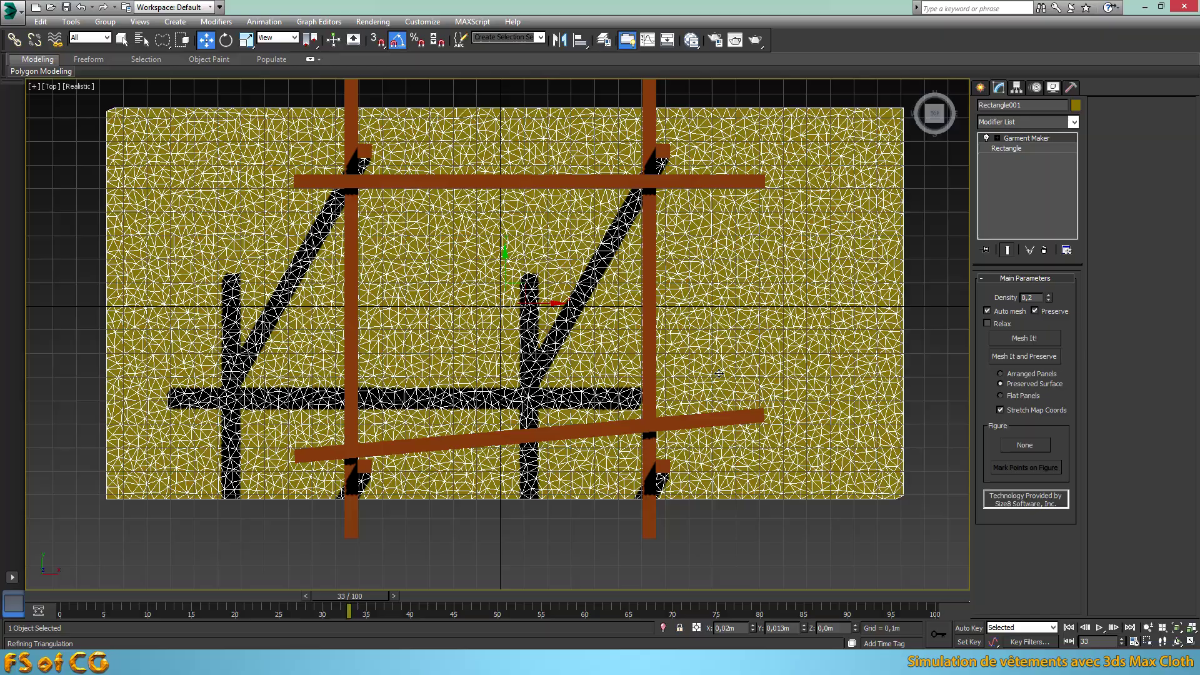
key("p")
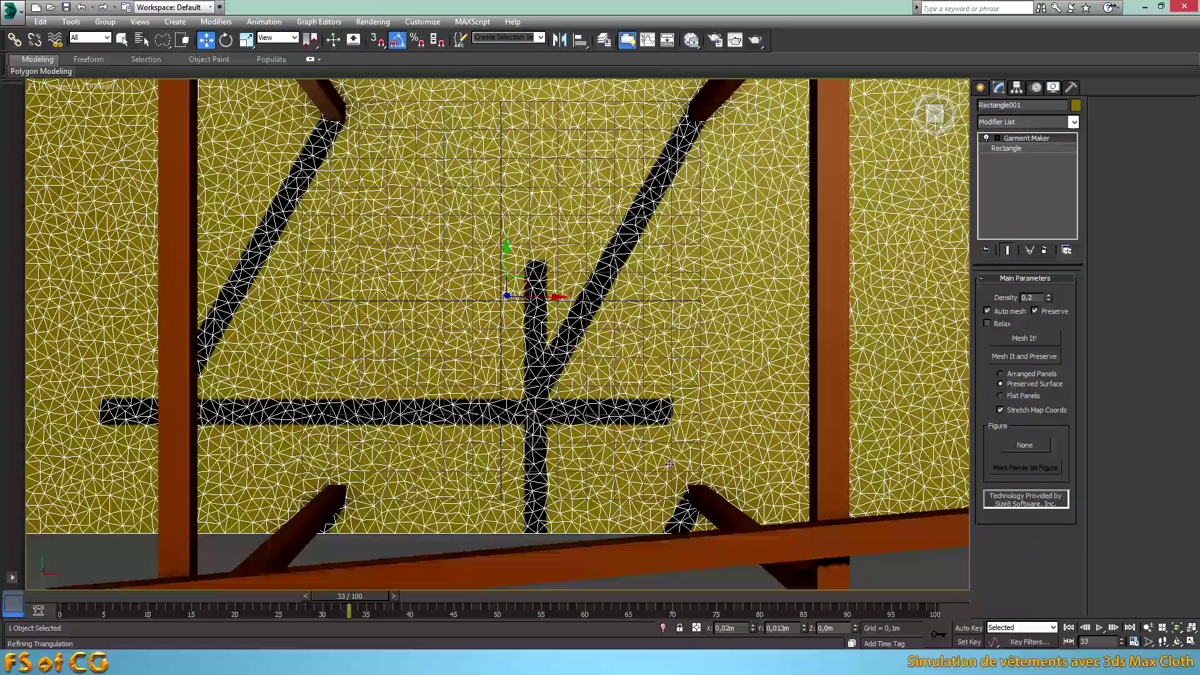
middle_click_drag(669, 464, 704, 412, "alt")
scroll(694, 397, "down", 3)
scroll(704, 412, "down", 5)
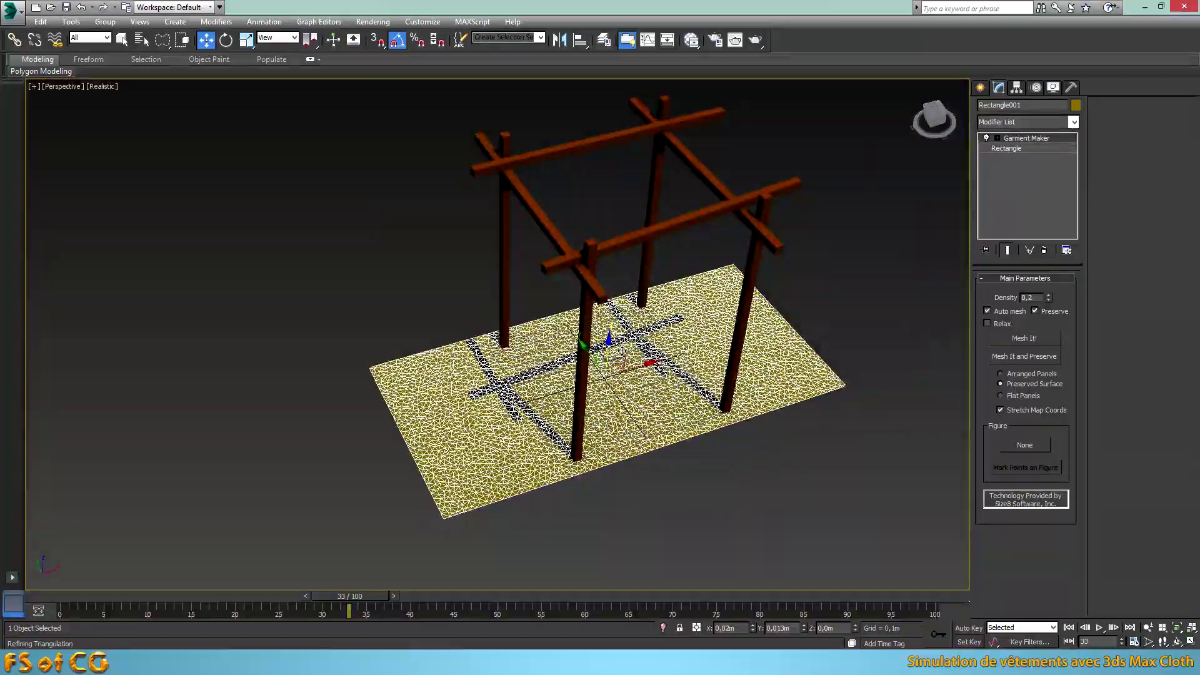
left_click_drag(619, 351, 628, 152)
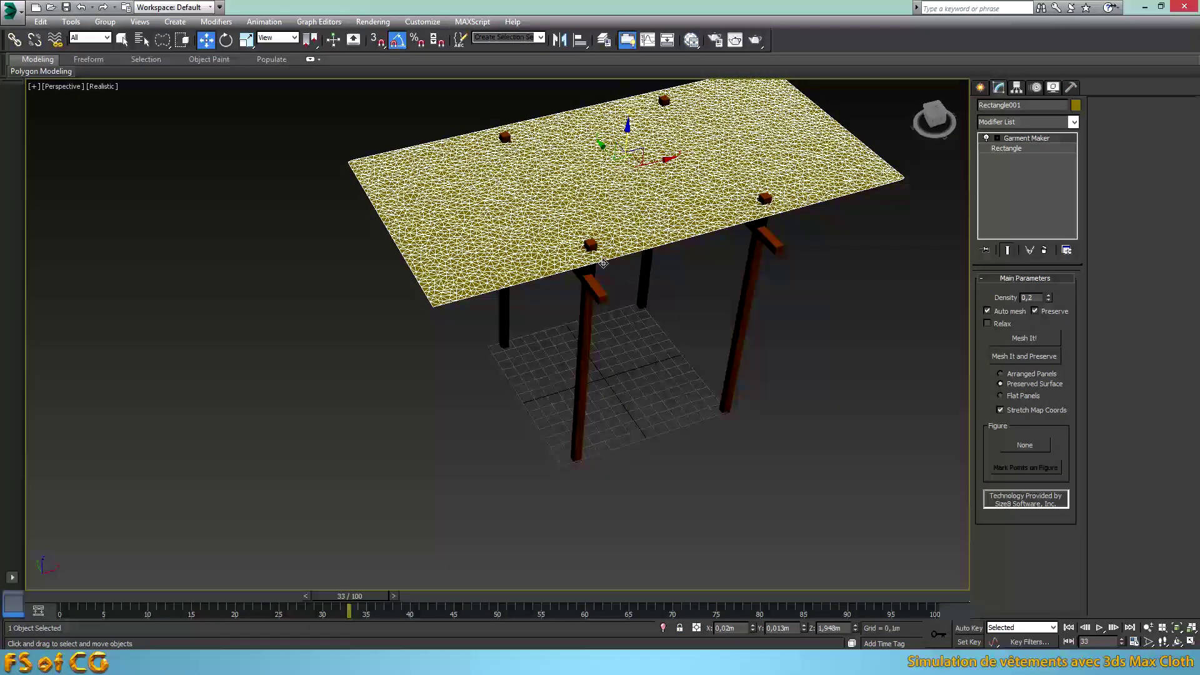
Add an Edit Poly modifier to the cloth and prepare polygon selection with the lasso region in the top view
key("t")
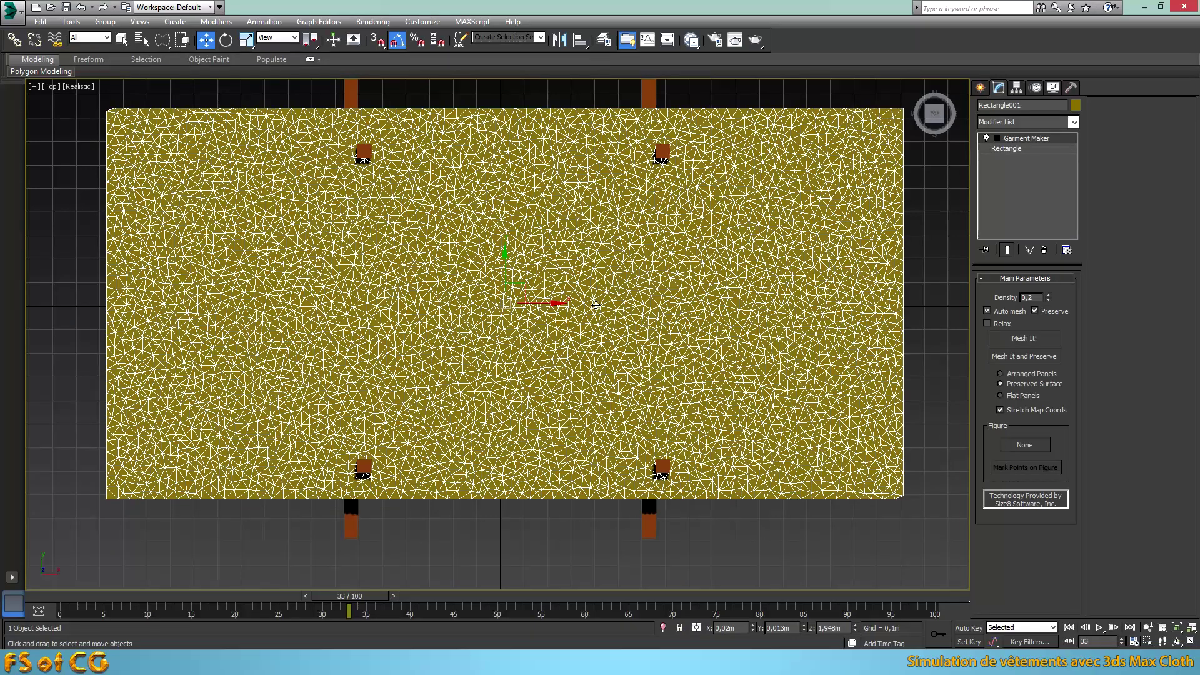
left_click(1074, 123)
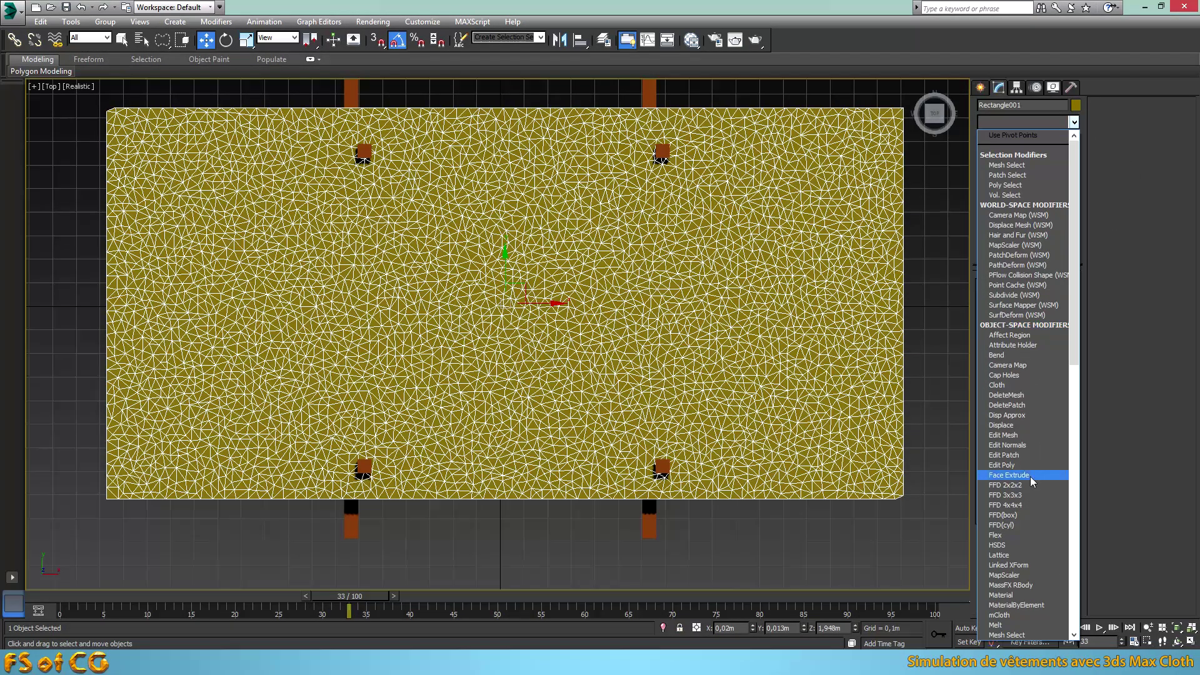
left_click(1003, 465)
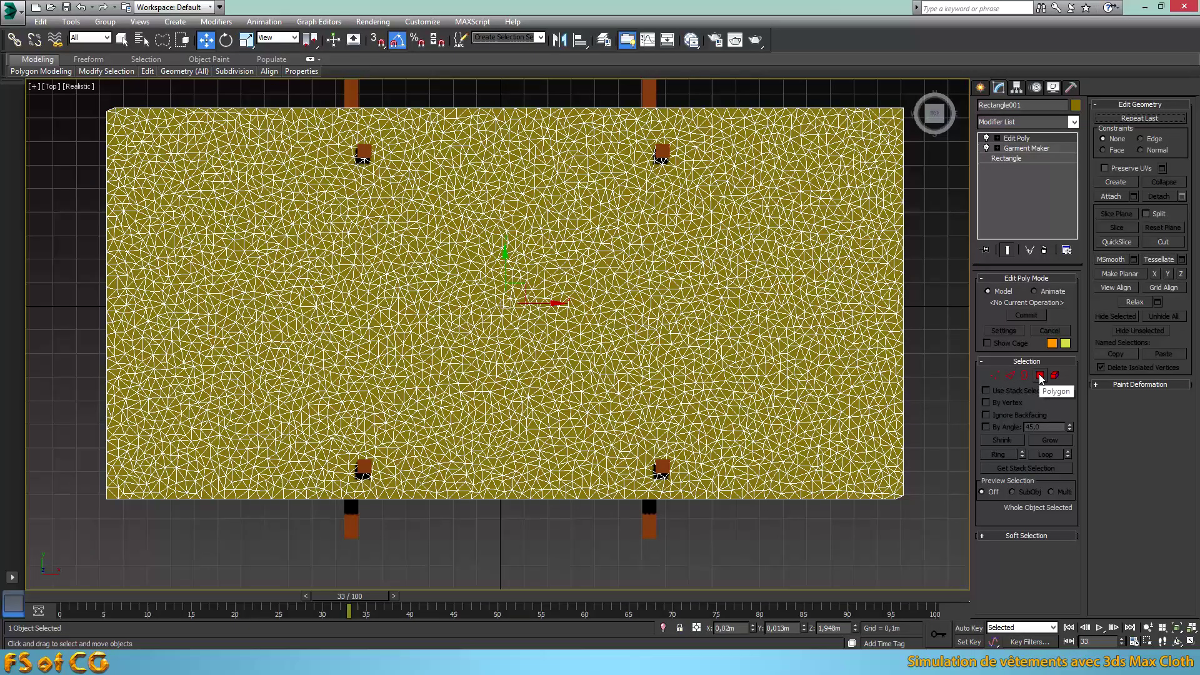
left_click(1040, 376)
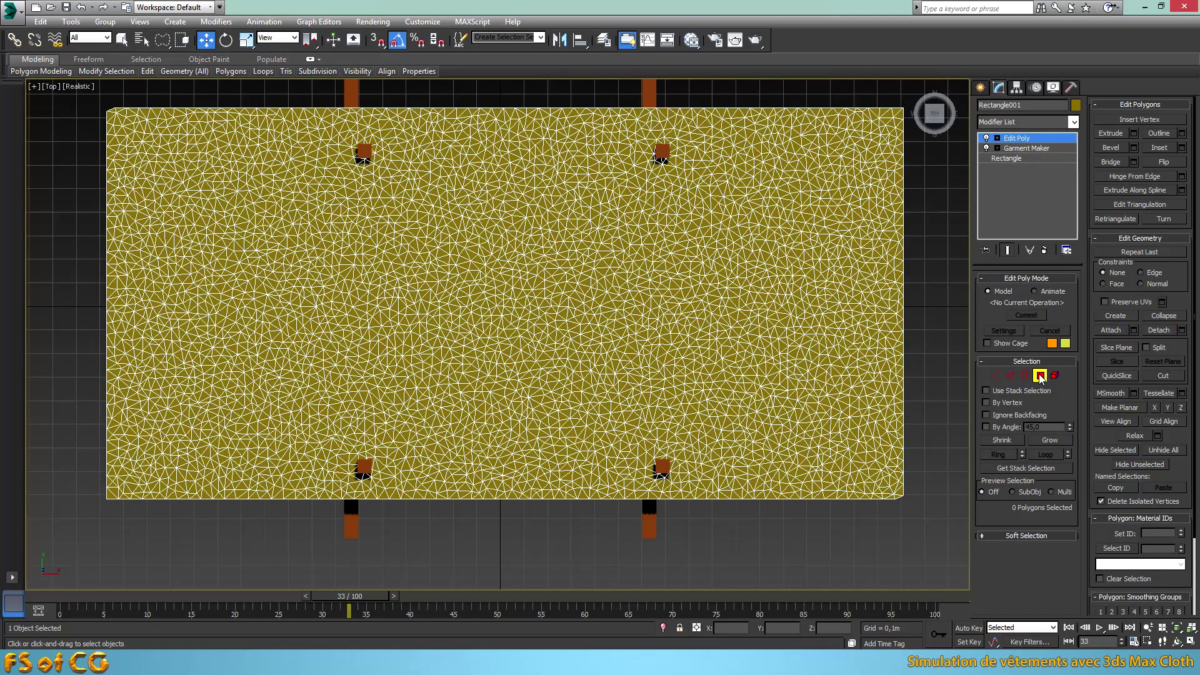
left_click(162, 40)
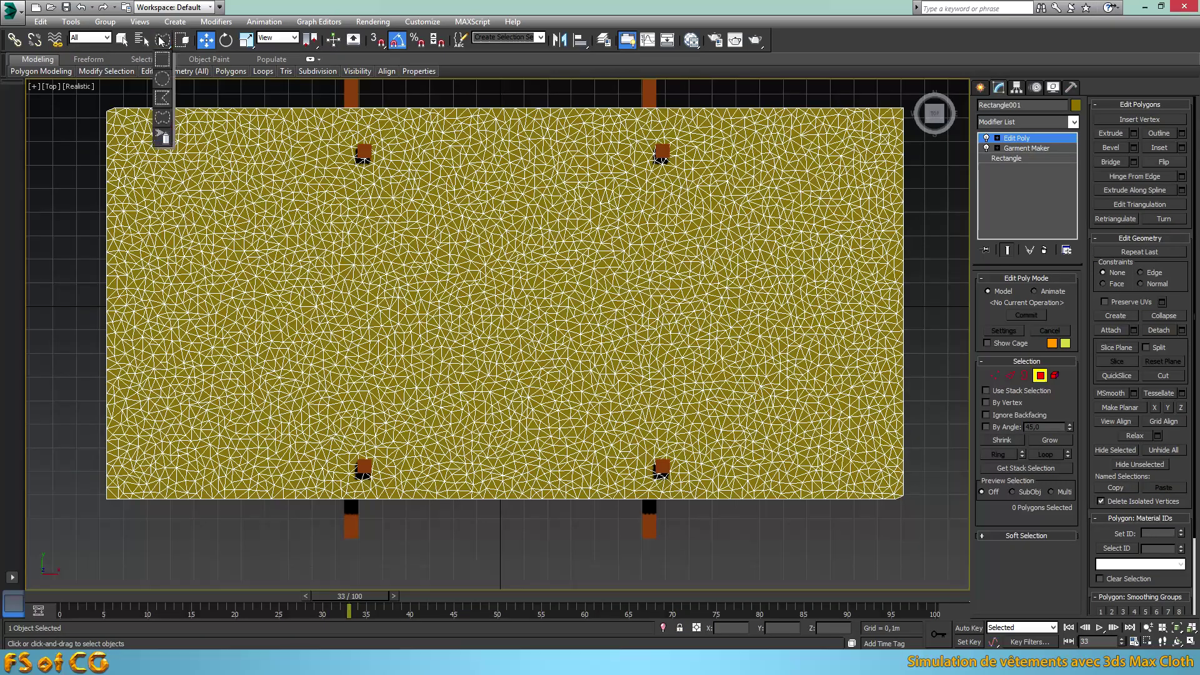
left_click(165, 125)
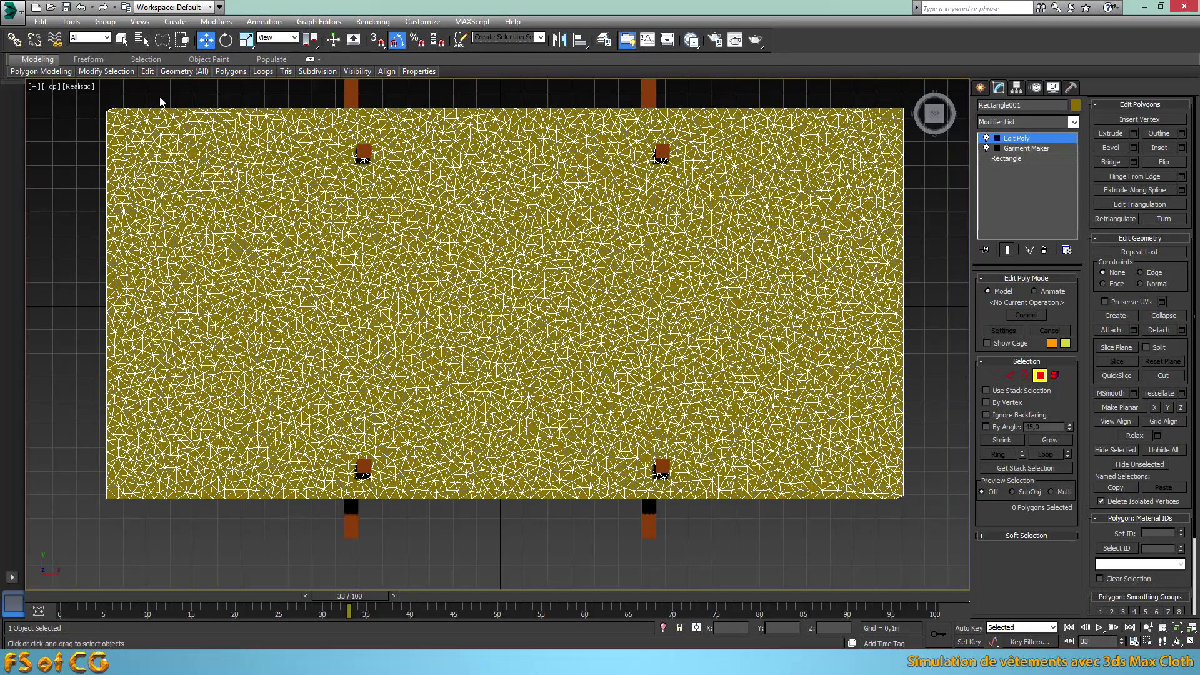
left_click(123, 40)
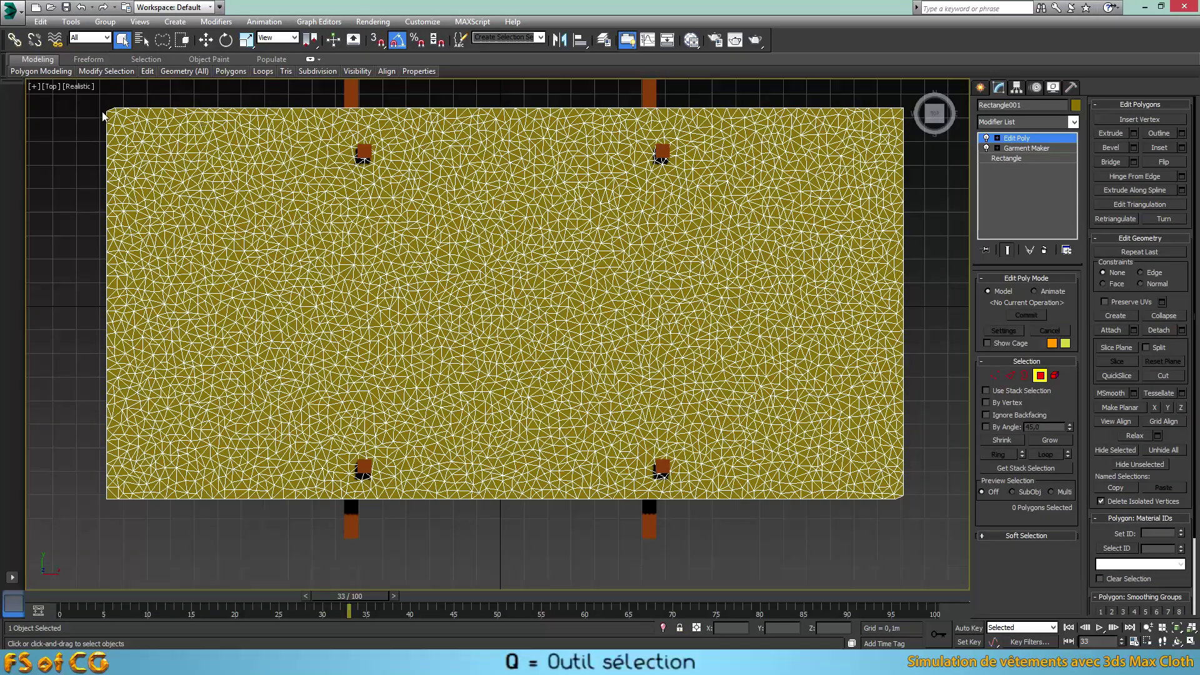
Lasso an irregular strip of polygons around the cloth's left end and delete it to make a ragged edge
mouse_move(101, 98)
left_mouse_down()
mouse_move(397, 103)
mouse_move(388, 124)
mouse_move(125, 128)
mouse_move(124, 463)
mouse_move(212, 511)
mouse_move(271, 511)
left_mouse_up()
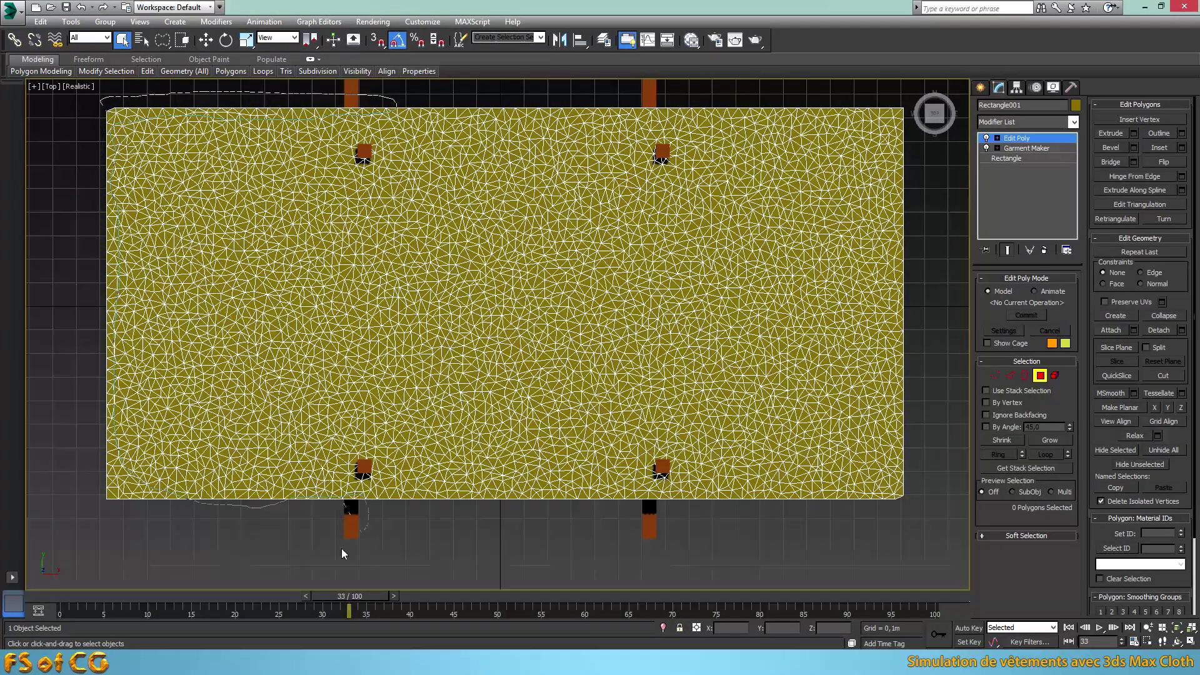
mouse_move(23, 470)
left_mouse_down()
mouse_move(59, 200)
mouse_move(88, 107)
left_mouse_up()
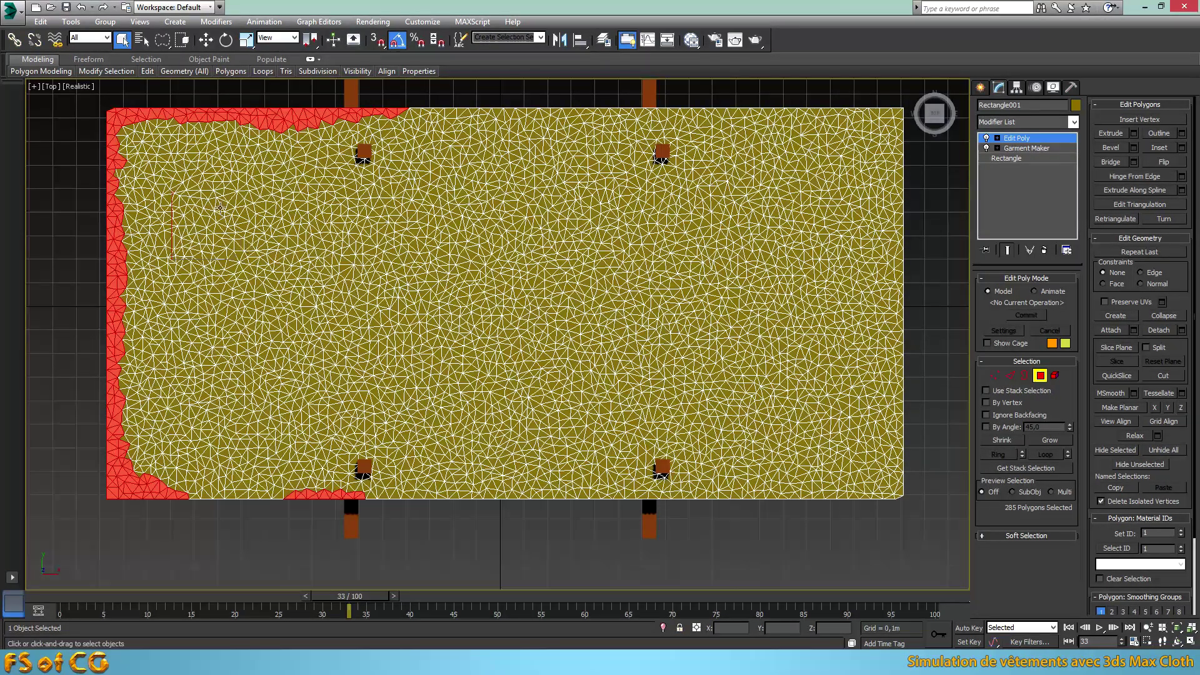
middle_click_drag(220, 209, 269, 231)
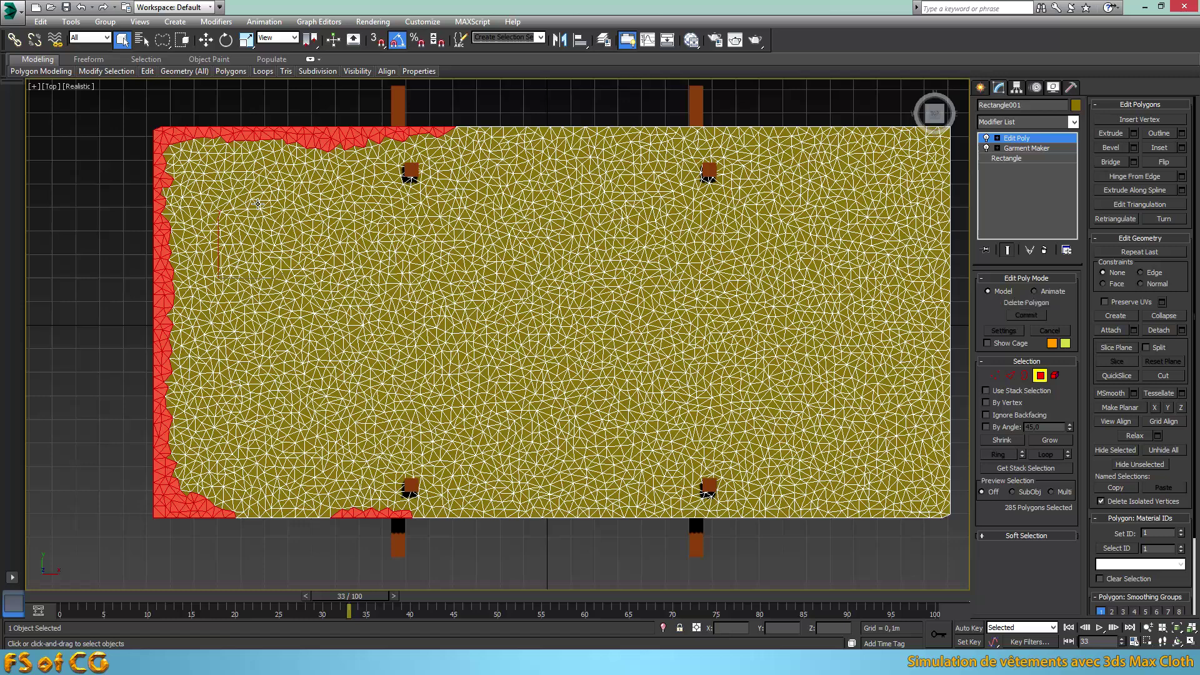
key("Delete")
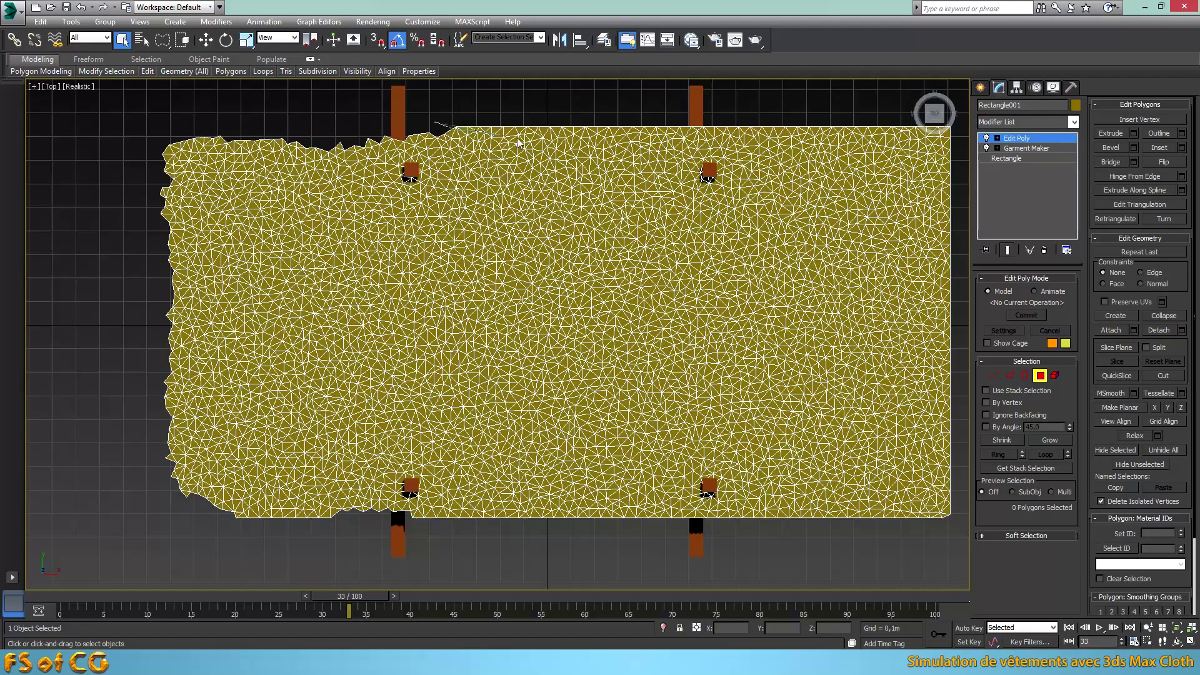
Delete an irregular strip of polygons along the rest of the cloth's upper edge and around its right end
mouse_move(517, 142)
left_mouse_down()
mouse_move(628, 134)
mouse_move(811, 147)
mouse_move(883, 181)
mouse_move(920, 219)
mouse_move(938, 266)
mouse_move(957, 348)
mouse_move(938, 400)
left_mouse_up()
mouse_move(903, 466)
left_mouse_down()
mouse_move(779, 516)
mouse_move(892, 552)
left_mouse_up()
mouse_move(1000, 253)
left_mouse_down()
mouse_move(888, 91)
mouse_move(594, 102)
left_mouse_up()
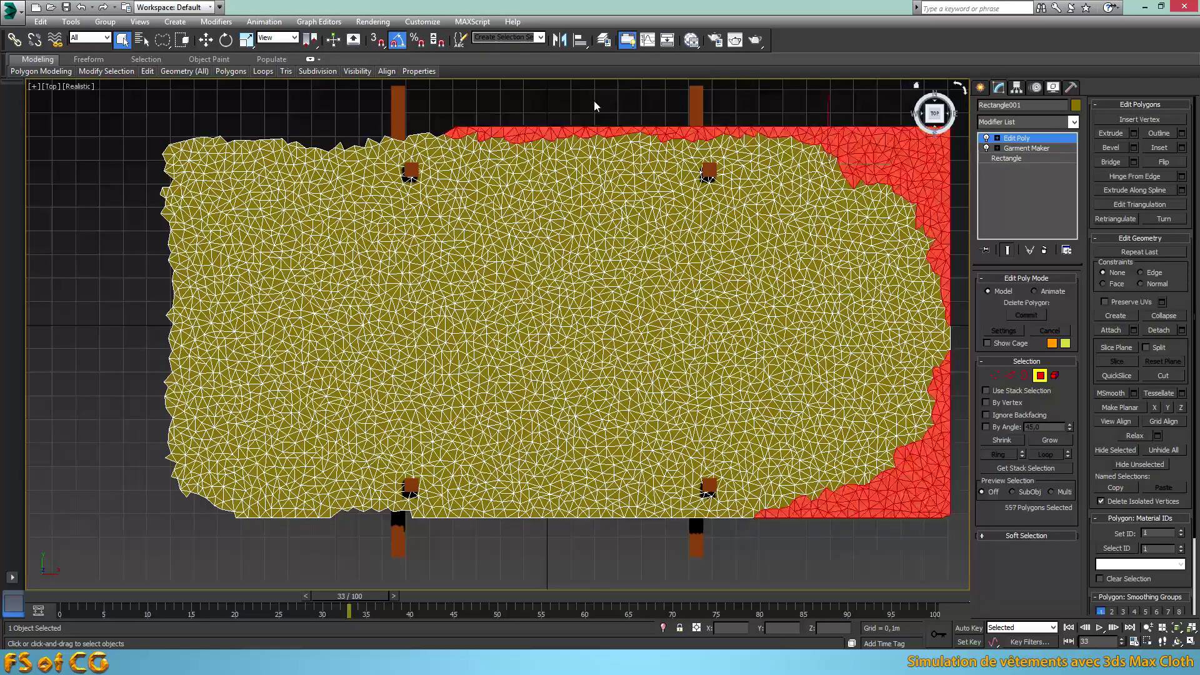
key("Delete")
Delete an irregular strip of polygons along the remaining straight part of the cloth's lower edge
middle_click_drag(816, 378, 784, 314)
mouse_move(744, 463)
left_mouse_down()
mouse_move(404, 455)
mouse_move(512, 490)
left_mouse_up()
key("Delete")
middle_click_drag(512, 490, 512, 587)
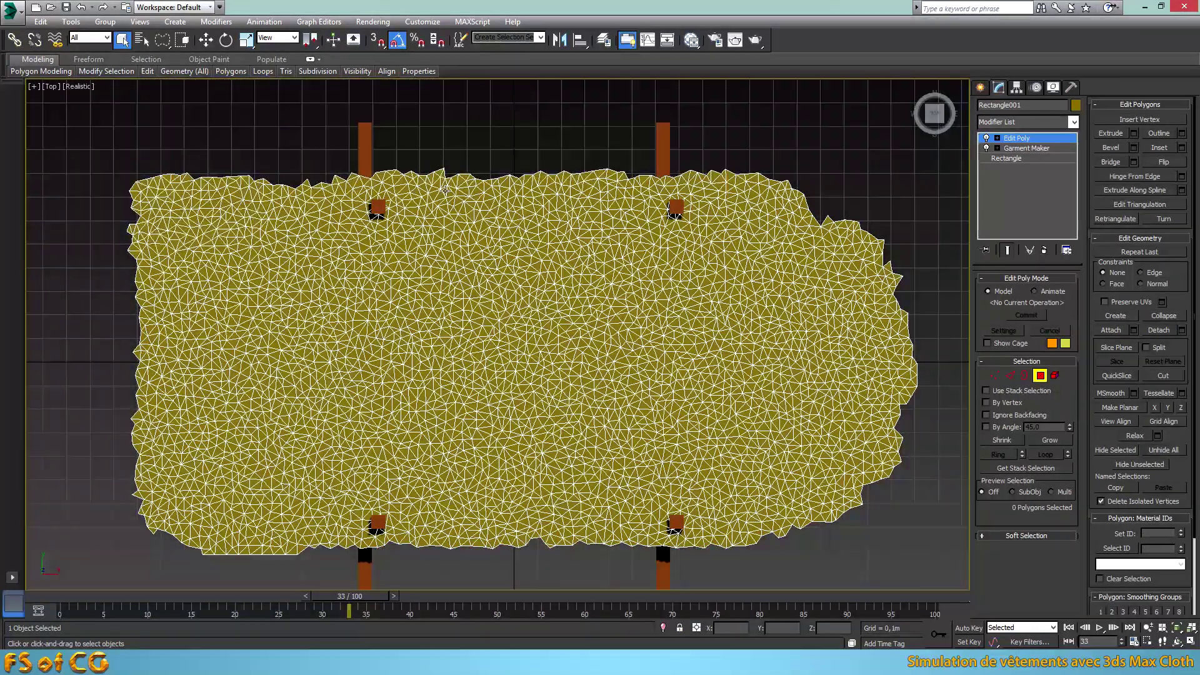
Delete the polygons around the upper-left post to open a hole in the cloth
middle_click_drag(436, 332, 437, 298)
scroll(455, 250, "up", 5)
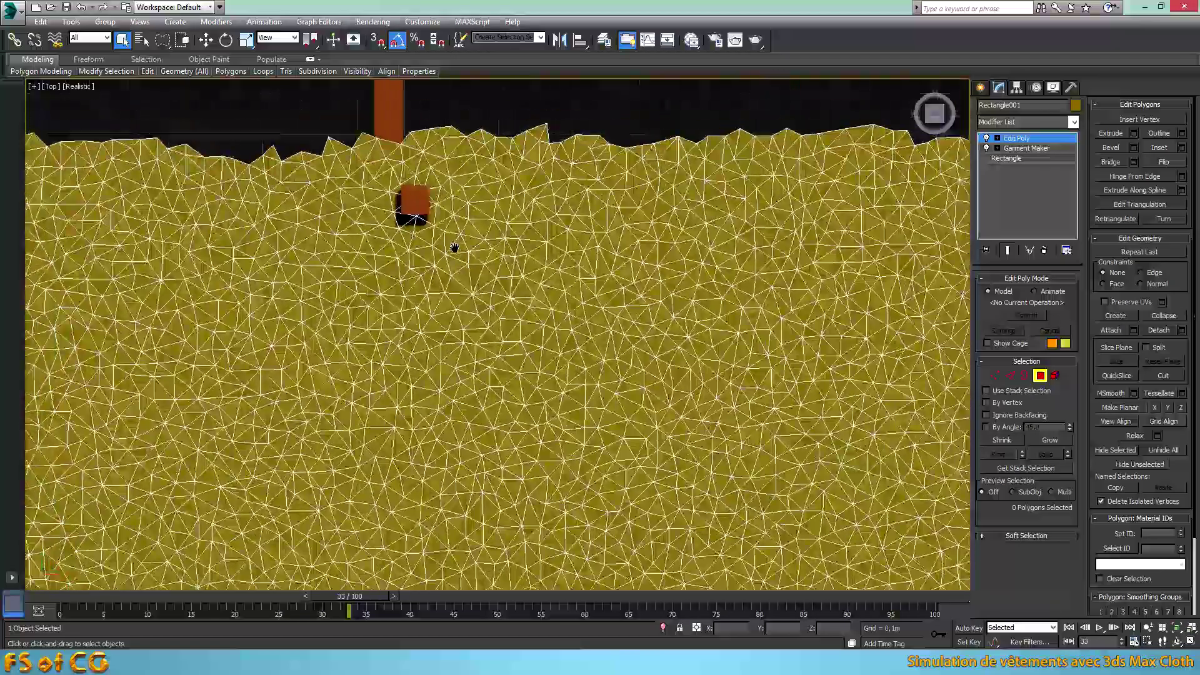
mouse_move(435, 208)
left_mouse_down()
mouse_move(415, 218)
mouse_move(431, 230)
mouse_move(442, 222)
left_mouse_up()
key("Delete")
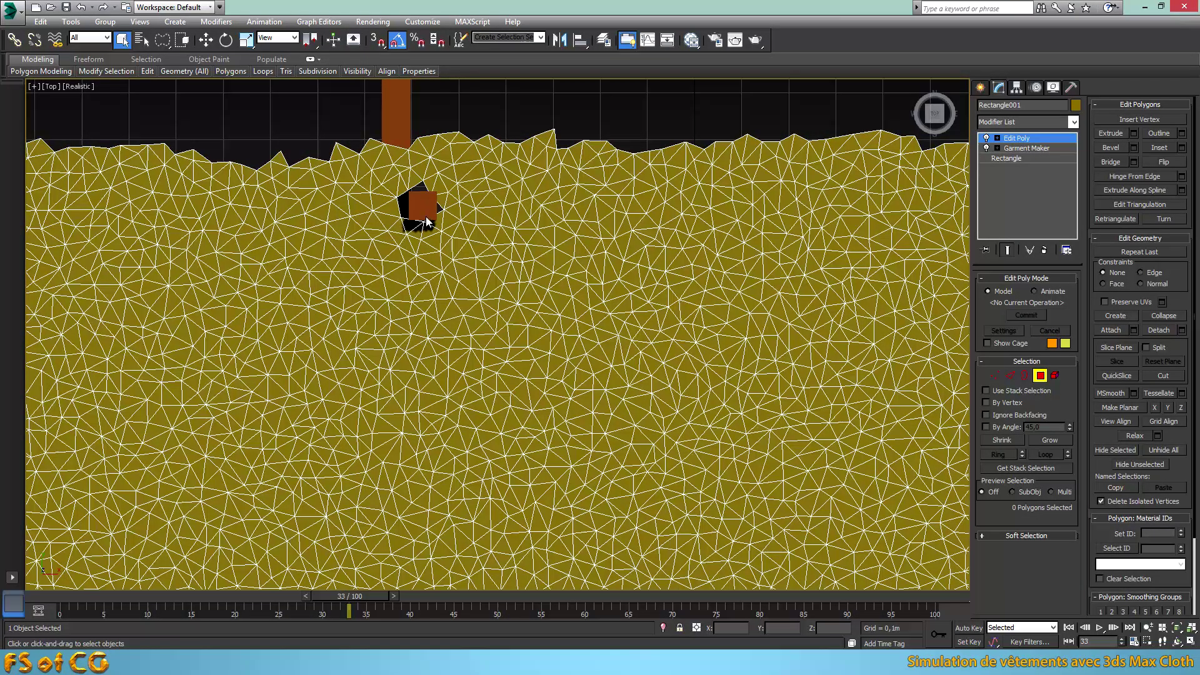
left_click(434, 223)
key("Delete")
Delete the polygons around the upper-right post to open a hole in the cloth
middle_click_drag(436, 209, 221, 198)
left_click(808, 186)
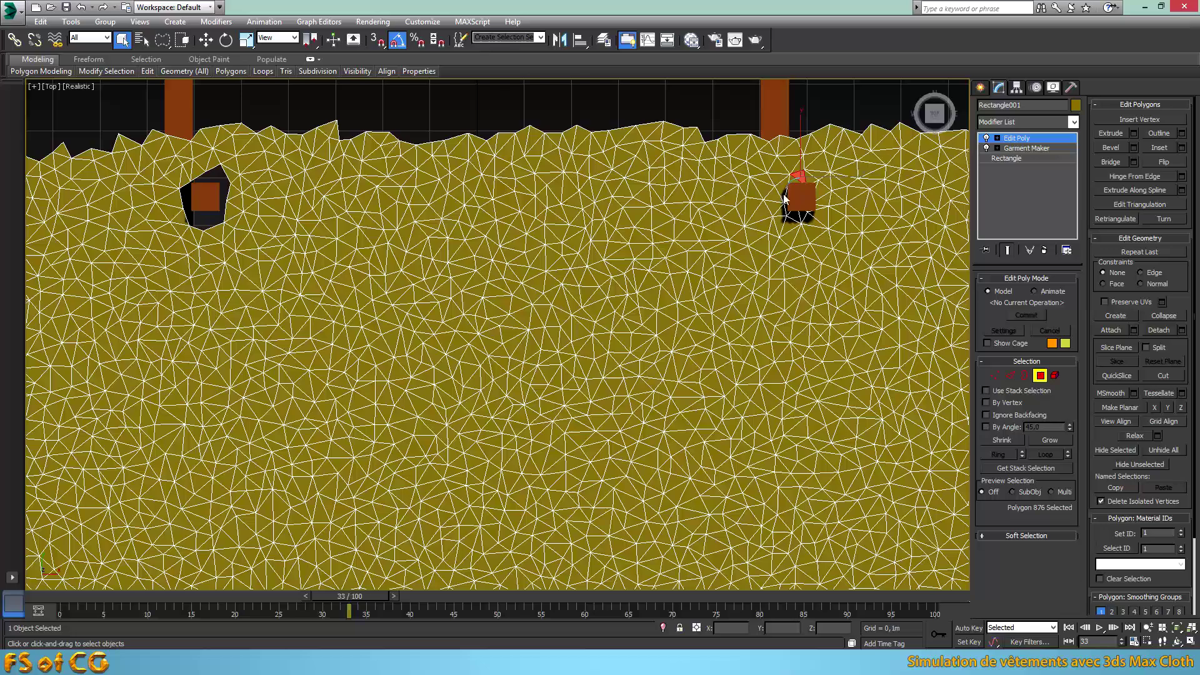
key("ctrl+Page_Up")
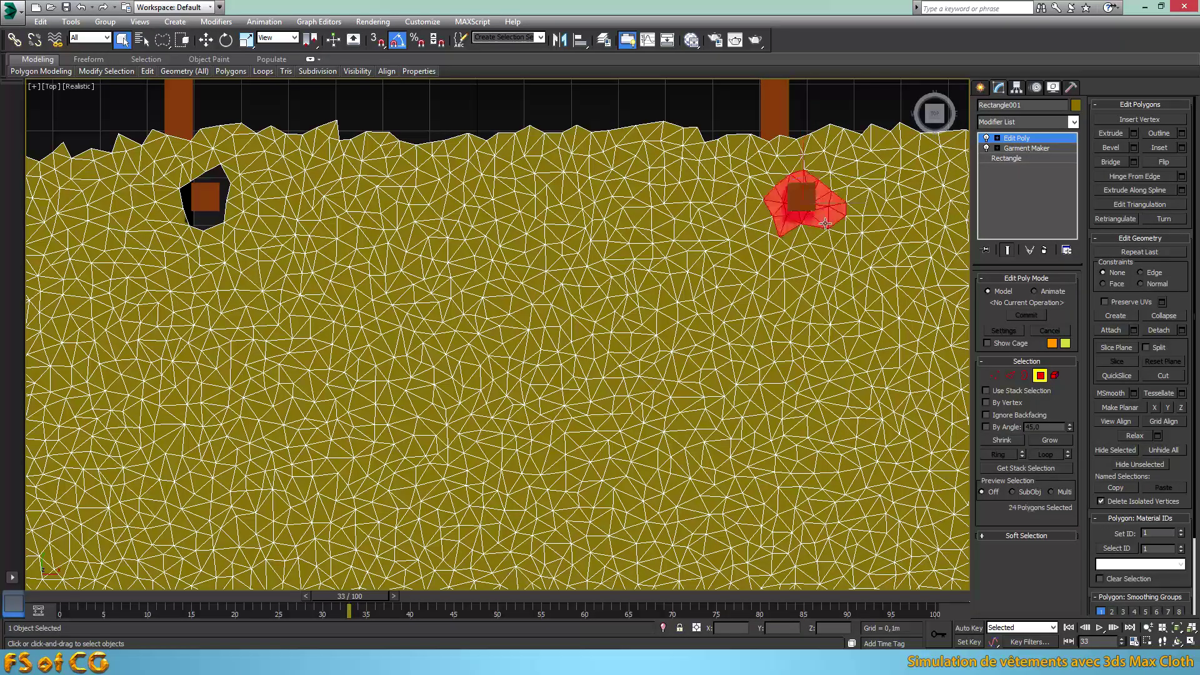
key("Delete")
Delete the polygons around the lower-right post to open a hole in the cloth
key("b")
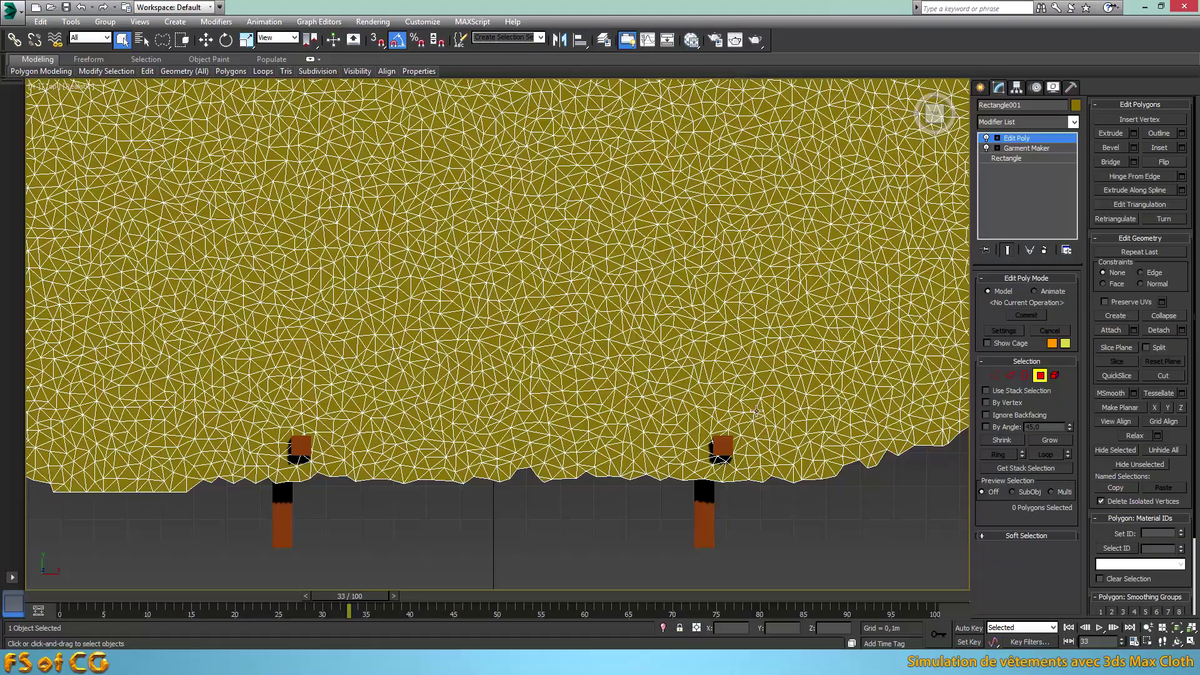
left_click(713, 442)
key("ctrl+Page_Up")
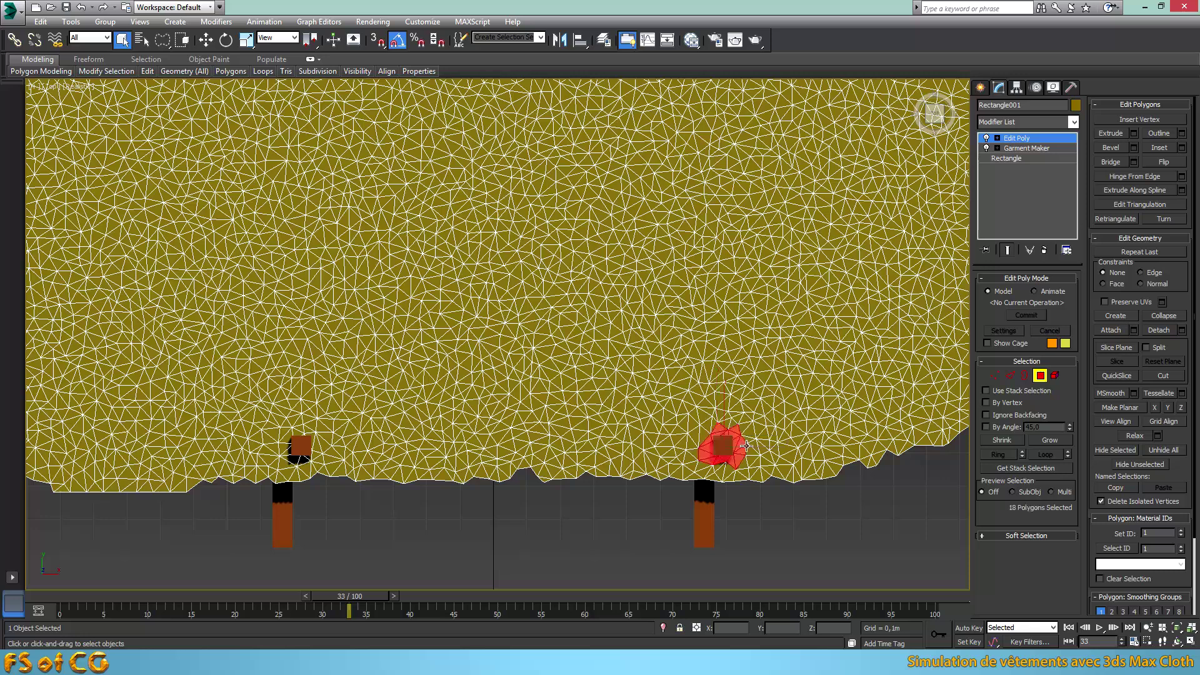
key("Delete")
Delete the polygons around the lower-left post to open a hole, and leave polygon editing
left_click(312, 440)
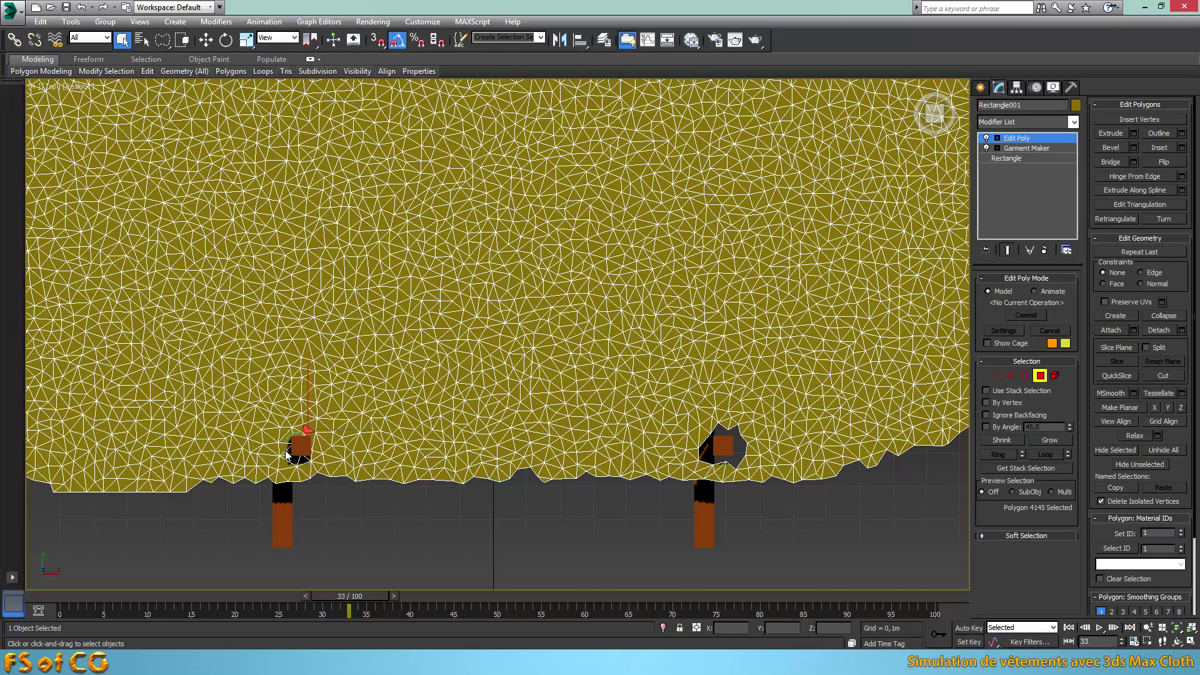
key("ctrl+Page_Up")
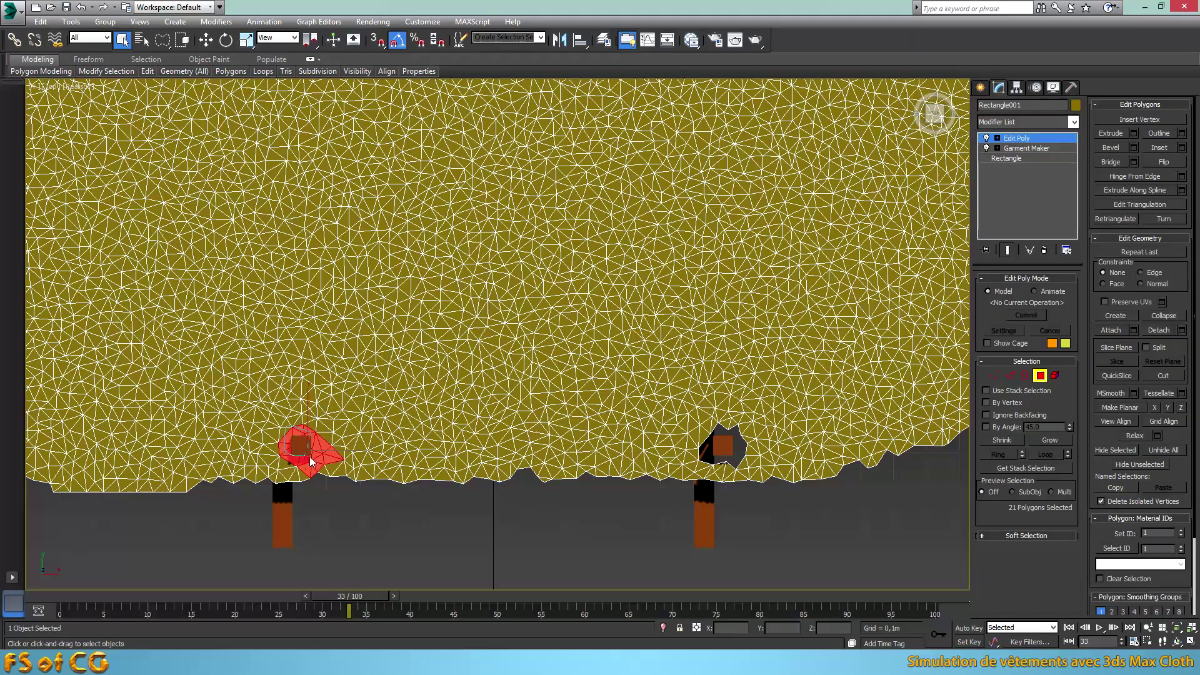
key("Delete")
scroll(444, 402, "down", 5)
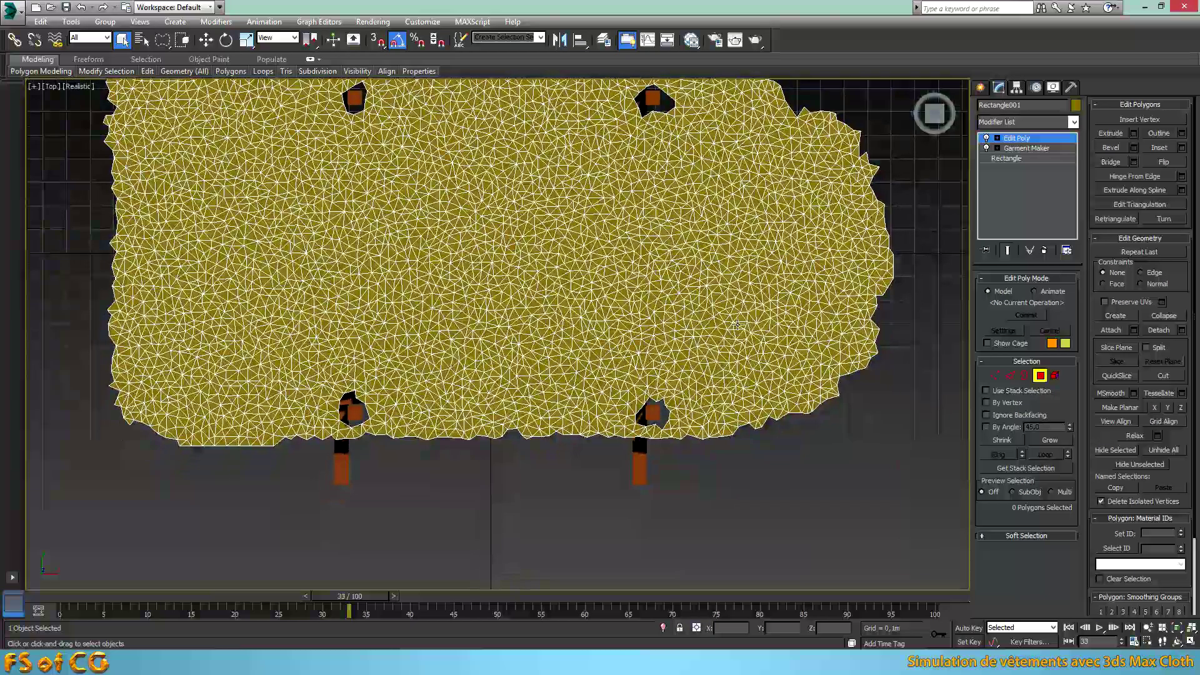
left_click(1061, 141)
scroll(578, 292, "down", 2)
middle_click_drag(578, 255, 578, 292)
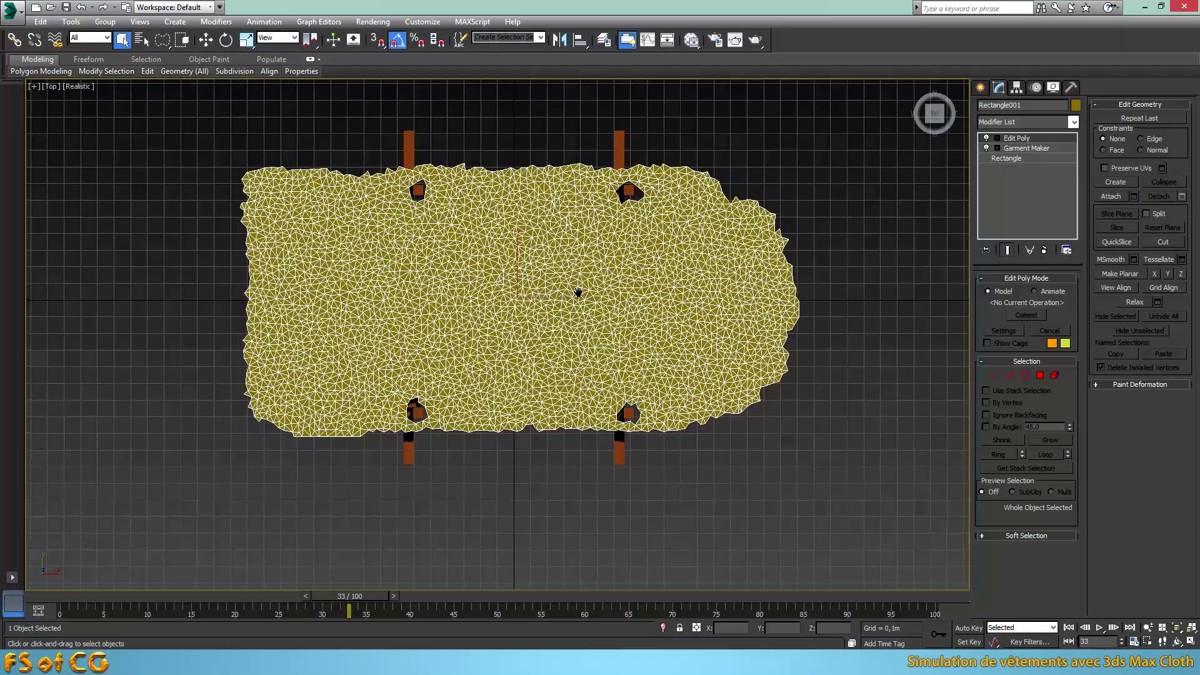
Cut a long tear into the middle of the cloth's left end by deleting a narrow strip of polygons
scroll(578, 292, "up", 3)
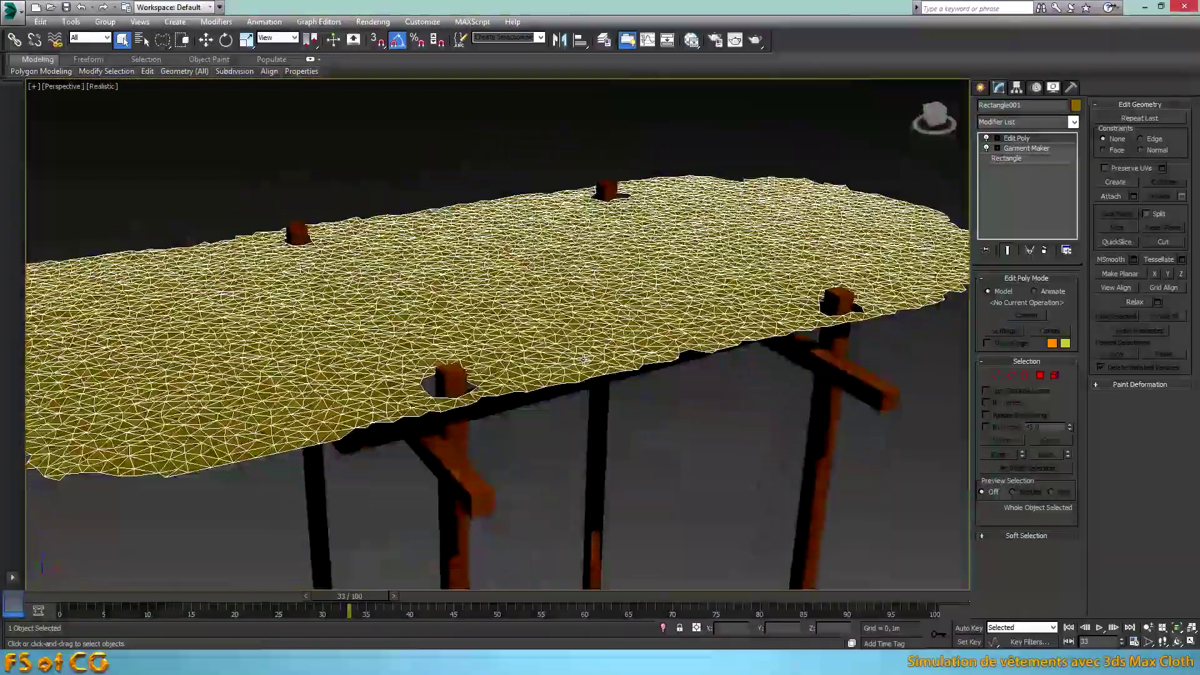
scroll(584, 358, "down", 5)
middle_click_drag(585, 358, 382, 341, "alt")
scroll(382, 341, "up", 3)
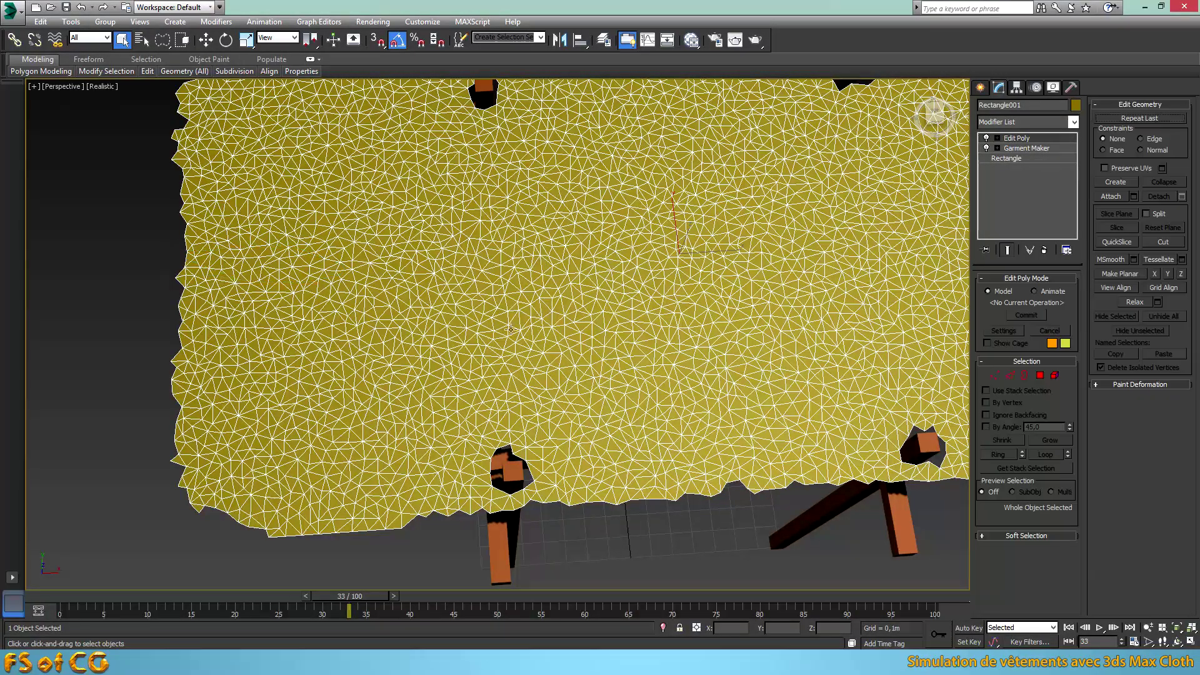
left_click(1040, 375)
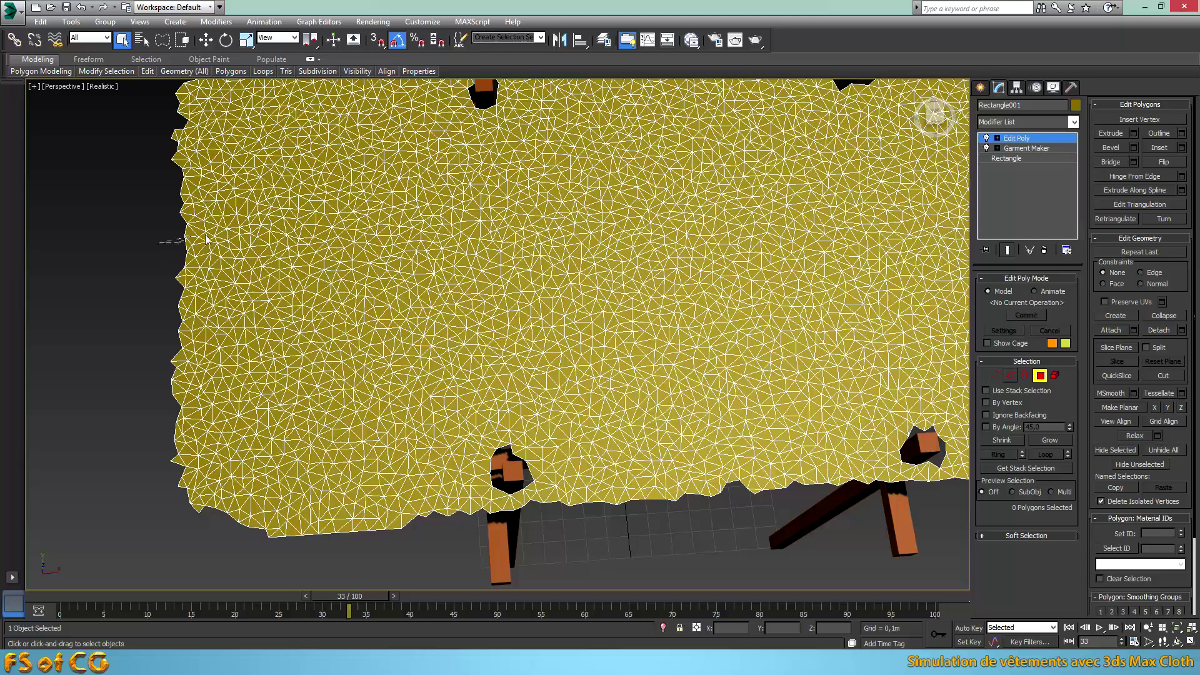
left_click_drag(343, 248, 180, 247)
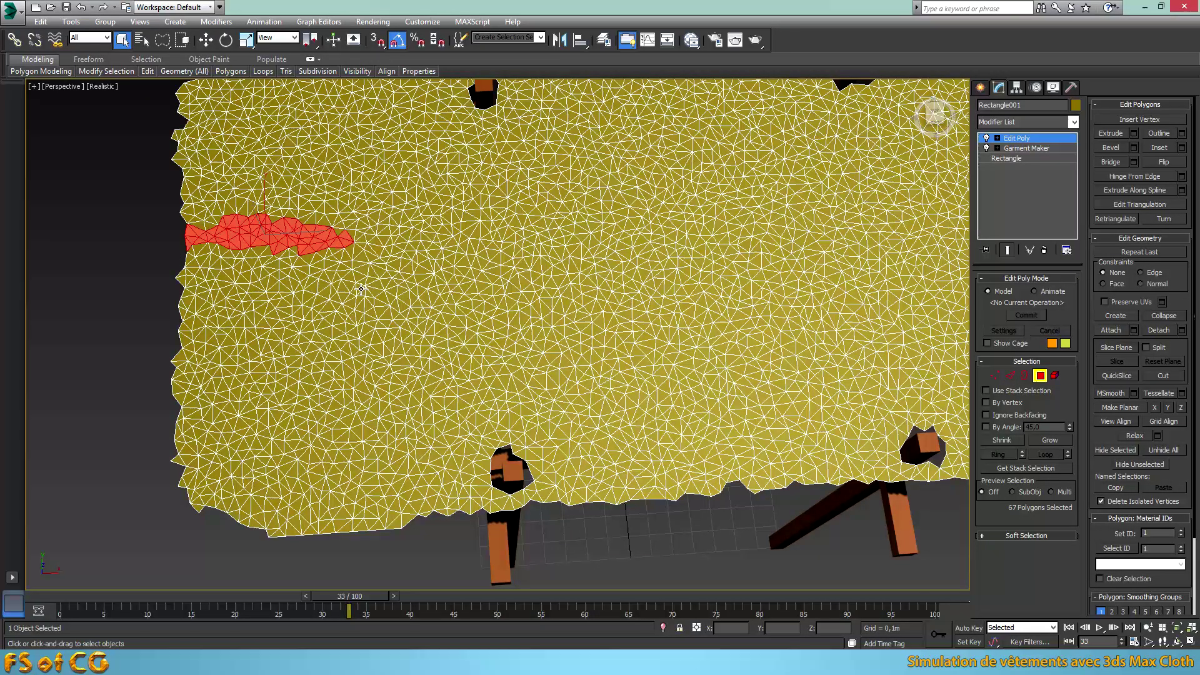
key("Delete")
Cut a long slanting tear into the cloth's rounded right end by deleting a narrow strip of polygons
key("z")
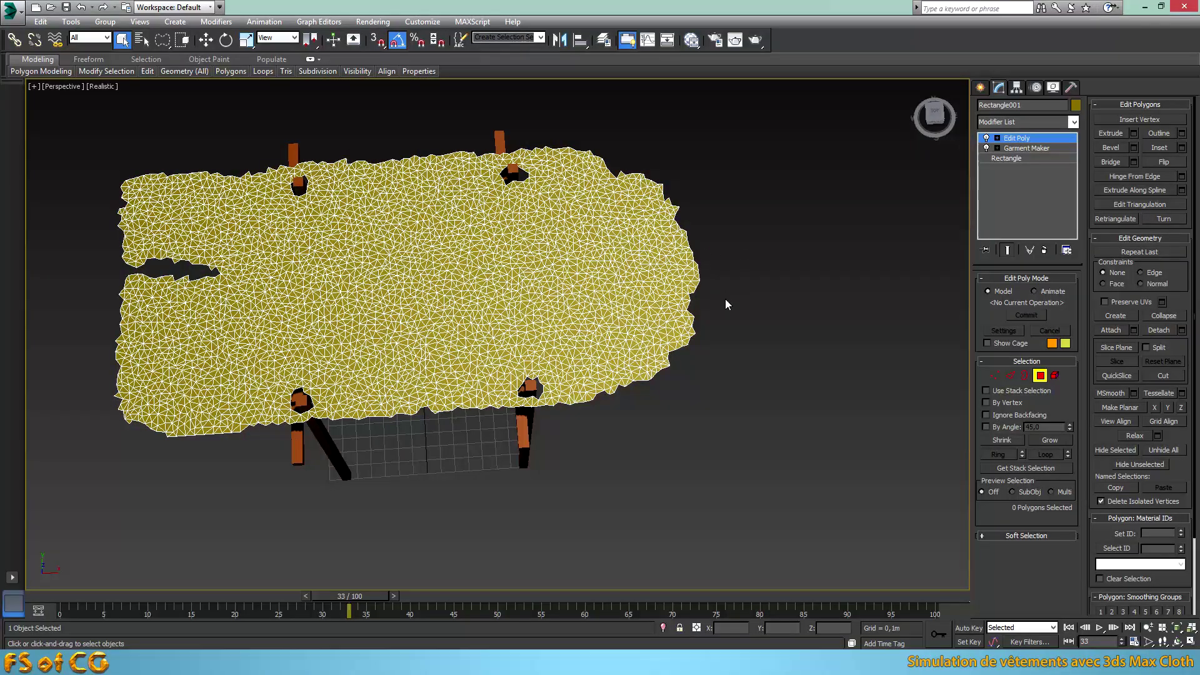
mouse_move(724, 295)
left_mouse_down()
mouse_move(578, 244)
mouse_move(736, 294)
left_mouse_up()
key("Delete")
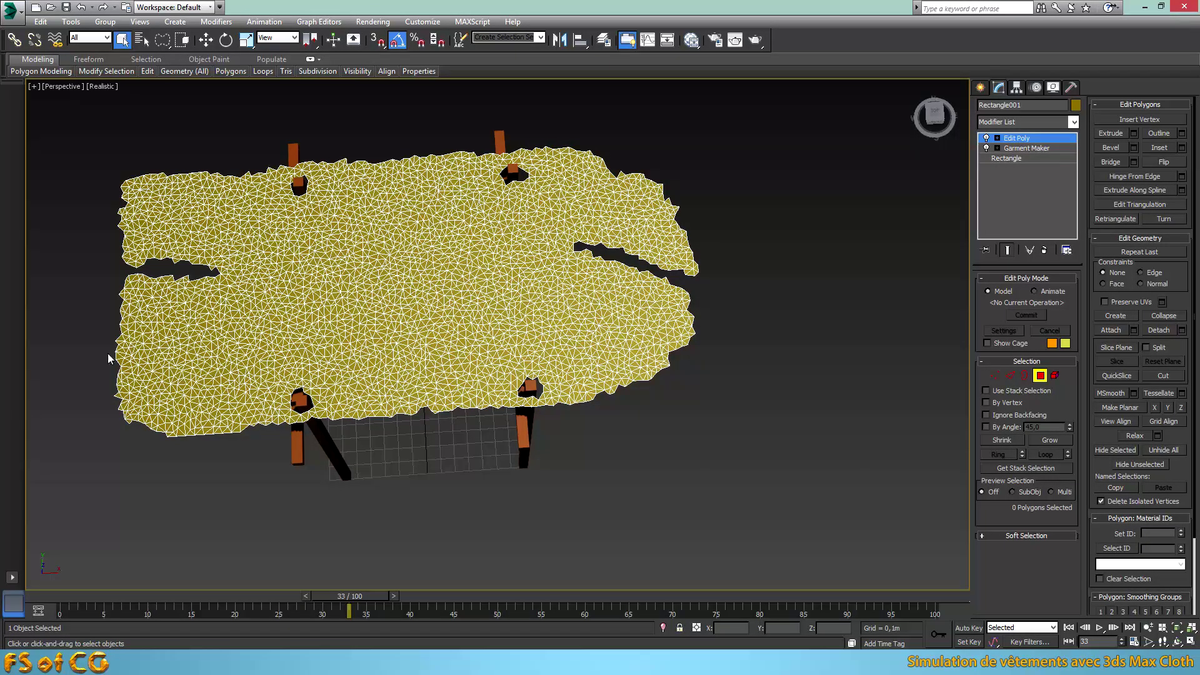
Delete small polygon patches at the left edge, near the upper-left corner and inside the cloth's left half to add more damage
mouse_move(108, 354)
left_mouse_down()
mouse_move(150, 358)
mouse_move(100, 382)
mouse_move(128, 383)
left_mouse_up()
key("Delete")
mouse_move(110, 172)
left_mouse_down()
mouse_move(135, 186)
mouse_move(216, 168)
left_mouse_up()
key("Delete")
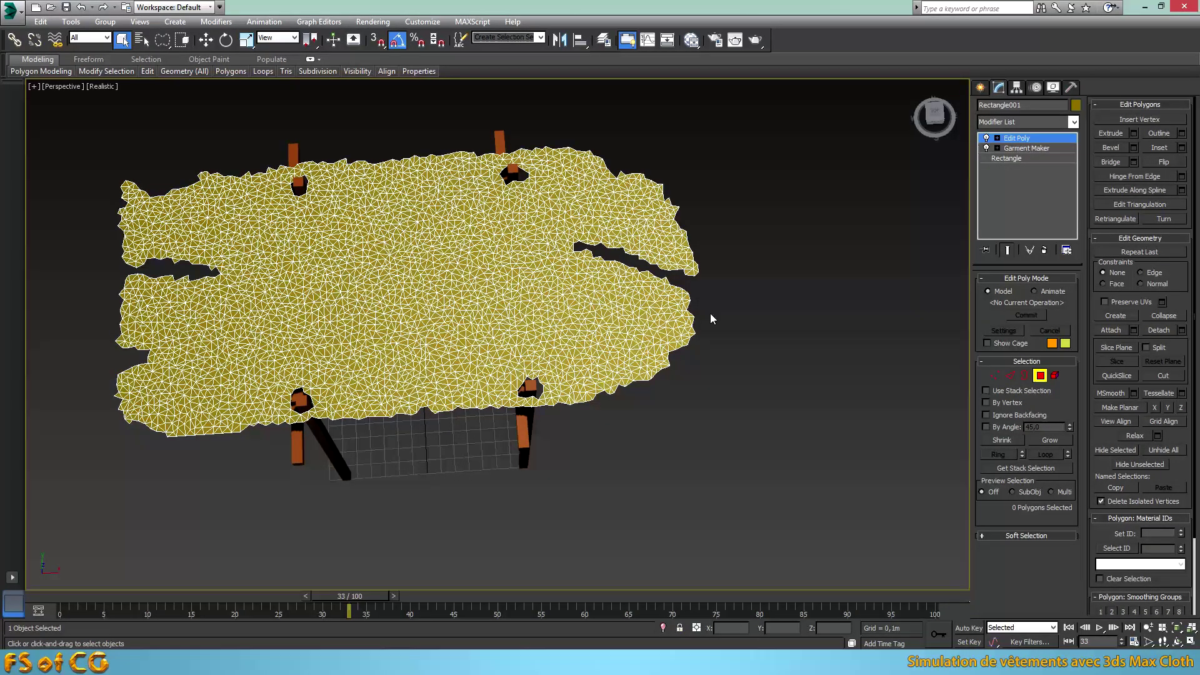
left_click(315, 318)
key("Delete")
Collapse the cloth's entire modifier stack to an Editable Poly
middle_click_drag(550, 342, 636, 345, "alt")
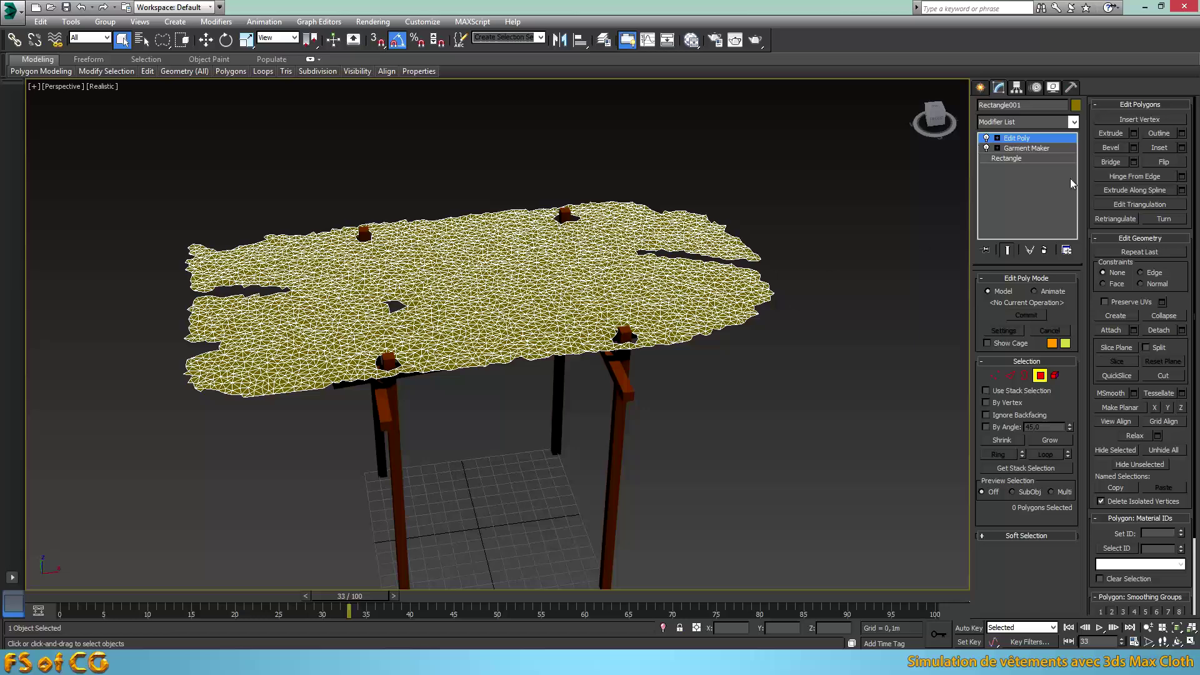
right_click(1054, 142)
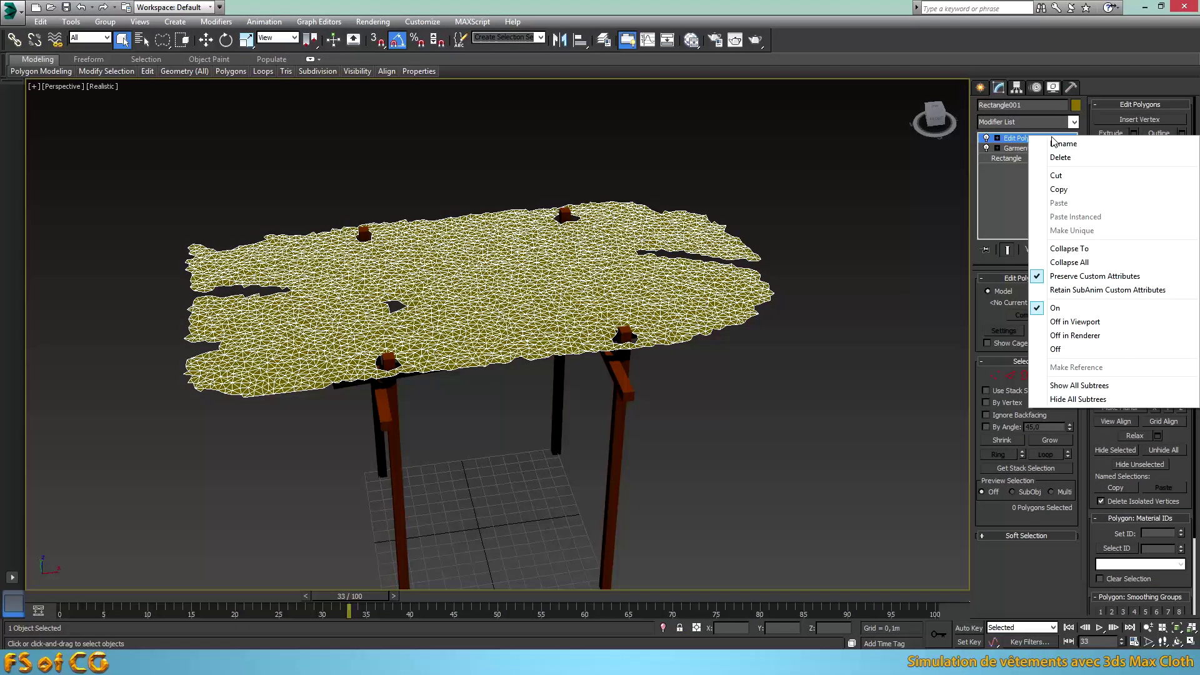
left_click(1047, 262)
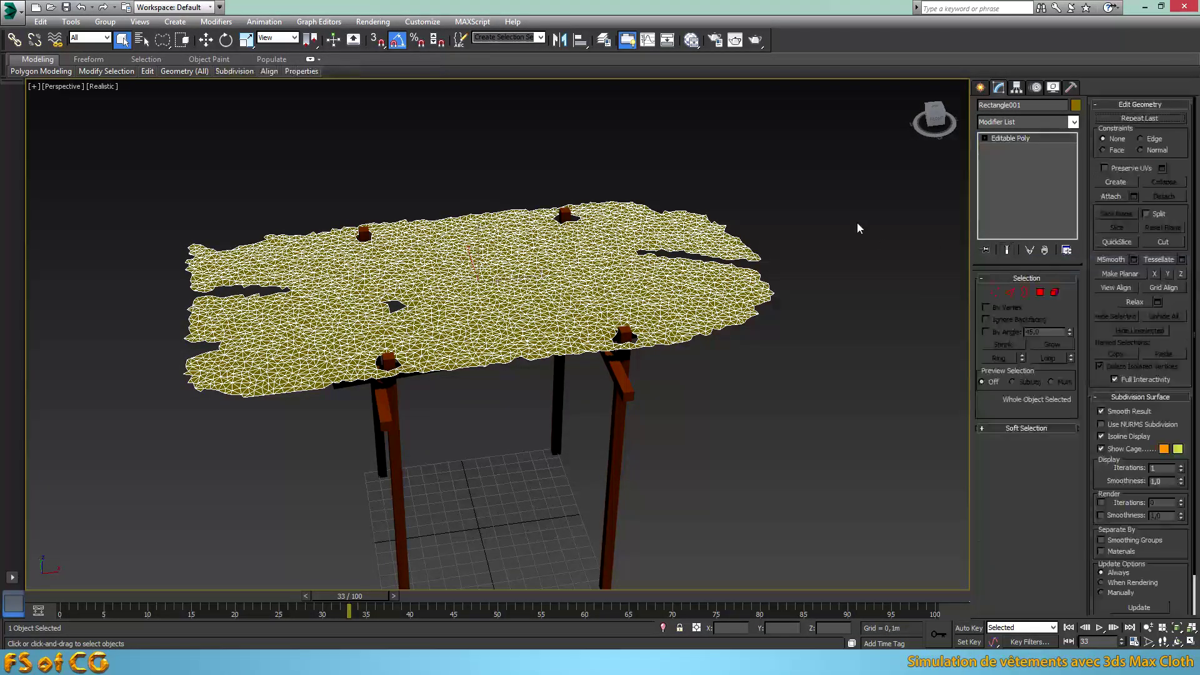
Apply a Cloth modifier to the ragged cloth mesh
scroll(588, 325, "up", 4)
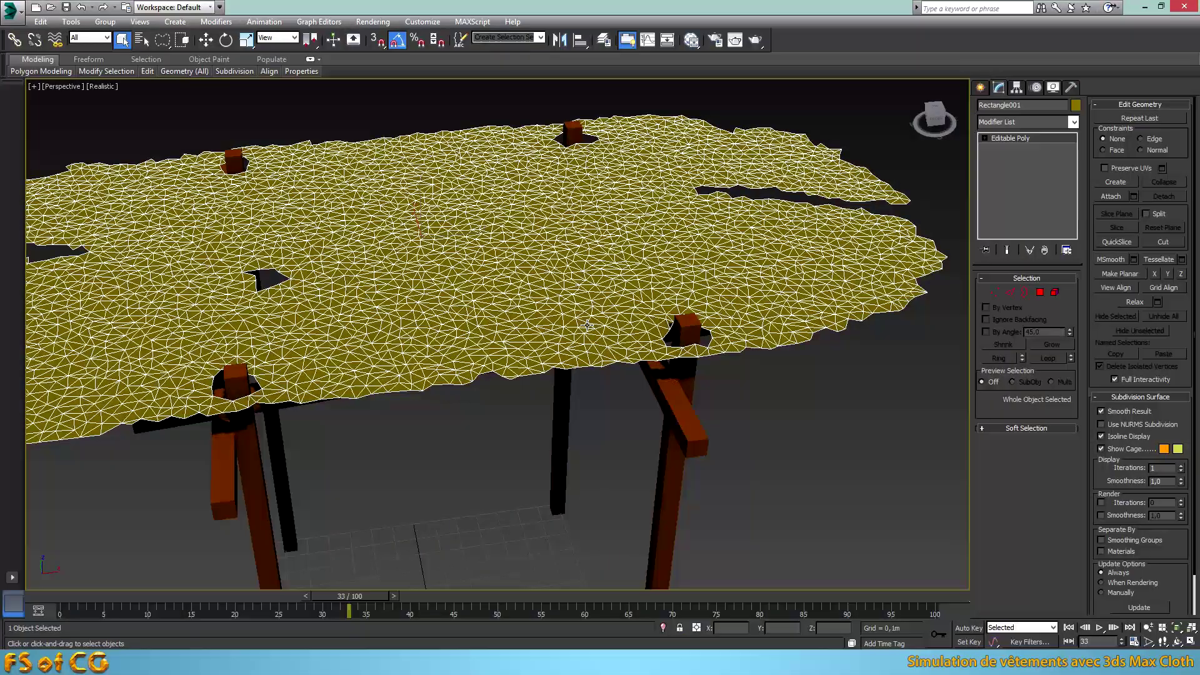
scroll(602, 314, "down", 5)
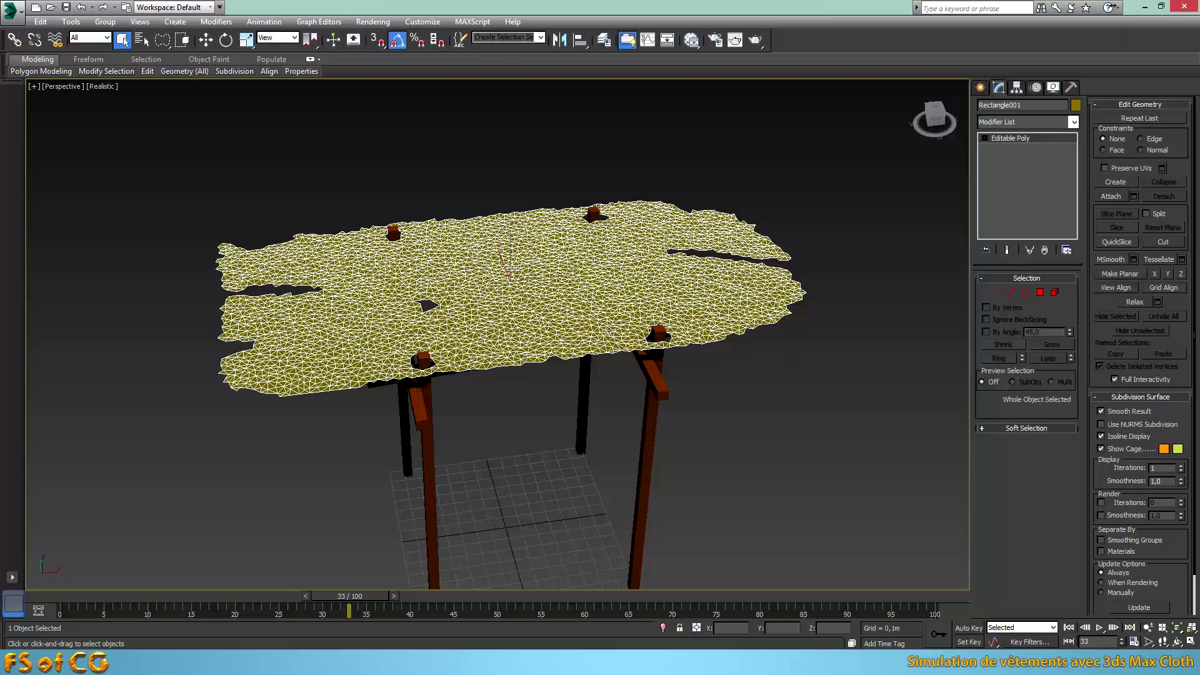
scroll(609, 330, "up", 3)
scroll(489, 325, "down", 3)
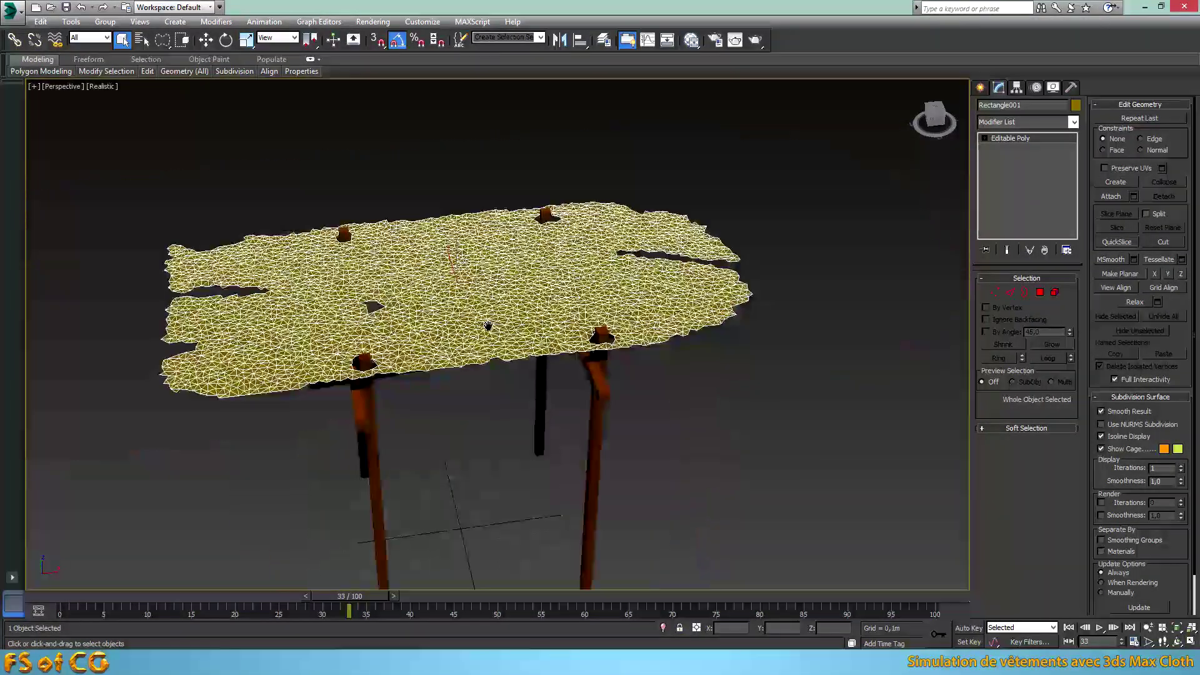
left_click(1073, 122)
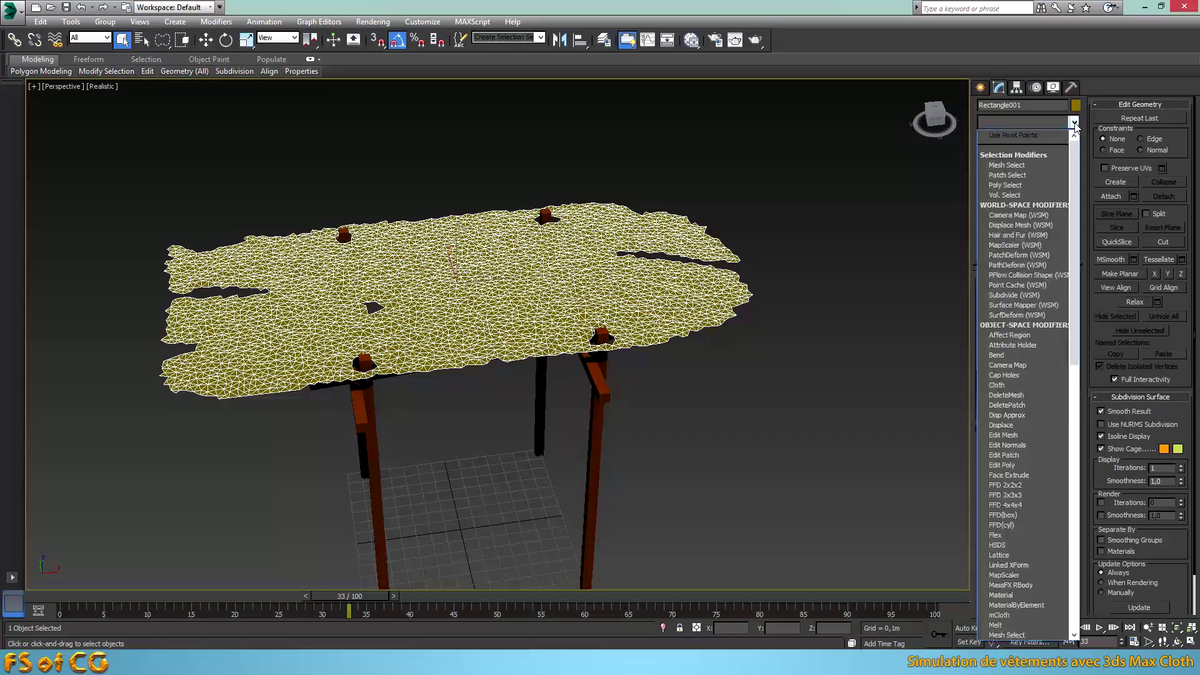
left_click(1006, 386)
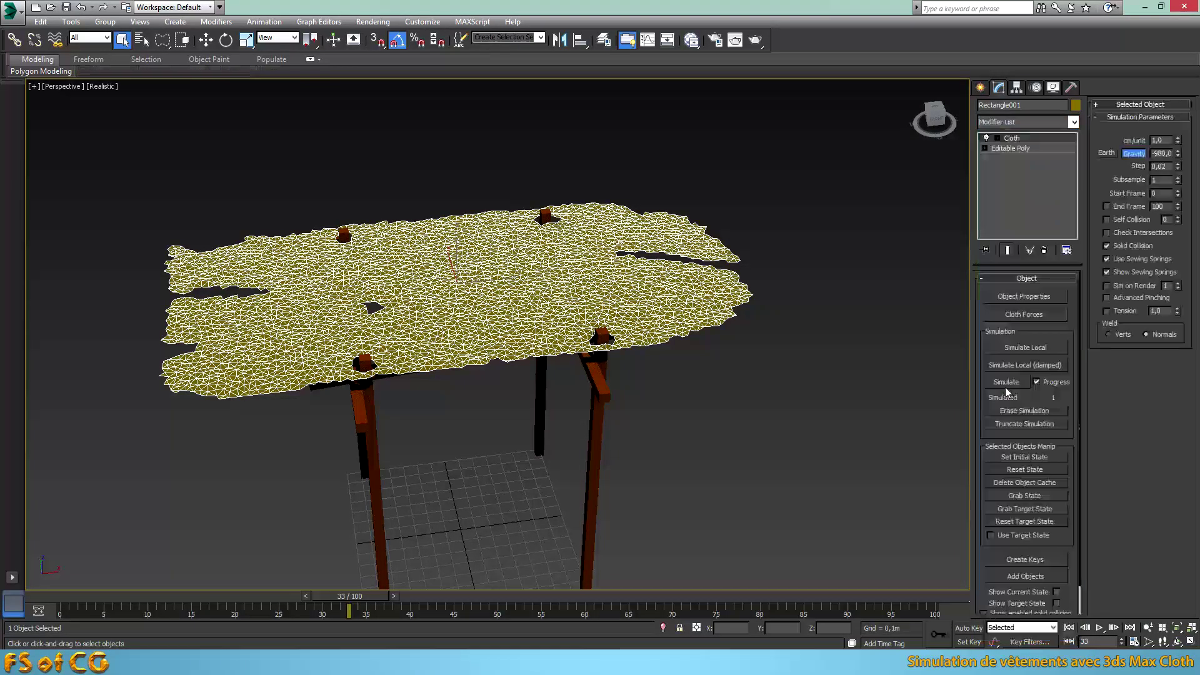
Define Rectangle001 as Cloth in the simulation's object properties and load a fabric preset with U and V Bend of 25 and Shear of 225
left_click(1026, 296)
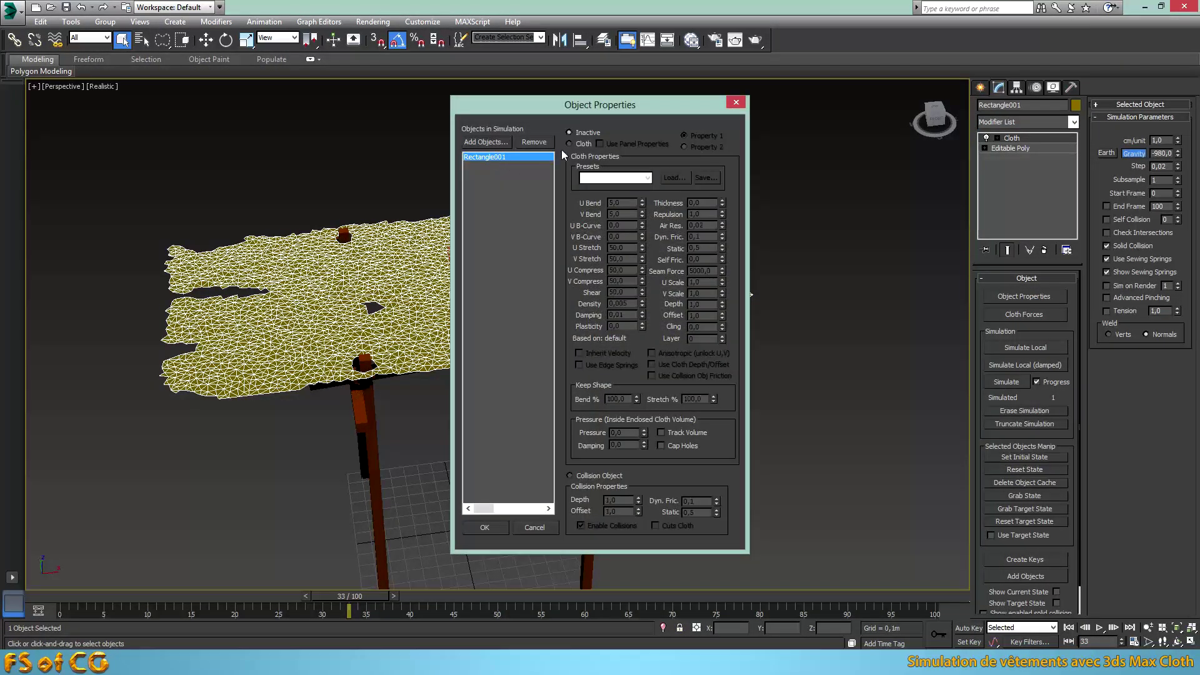
left_click(570, 143)
left_click(606, 178)
left_click(597, 209)
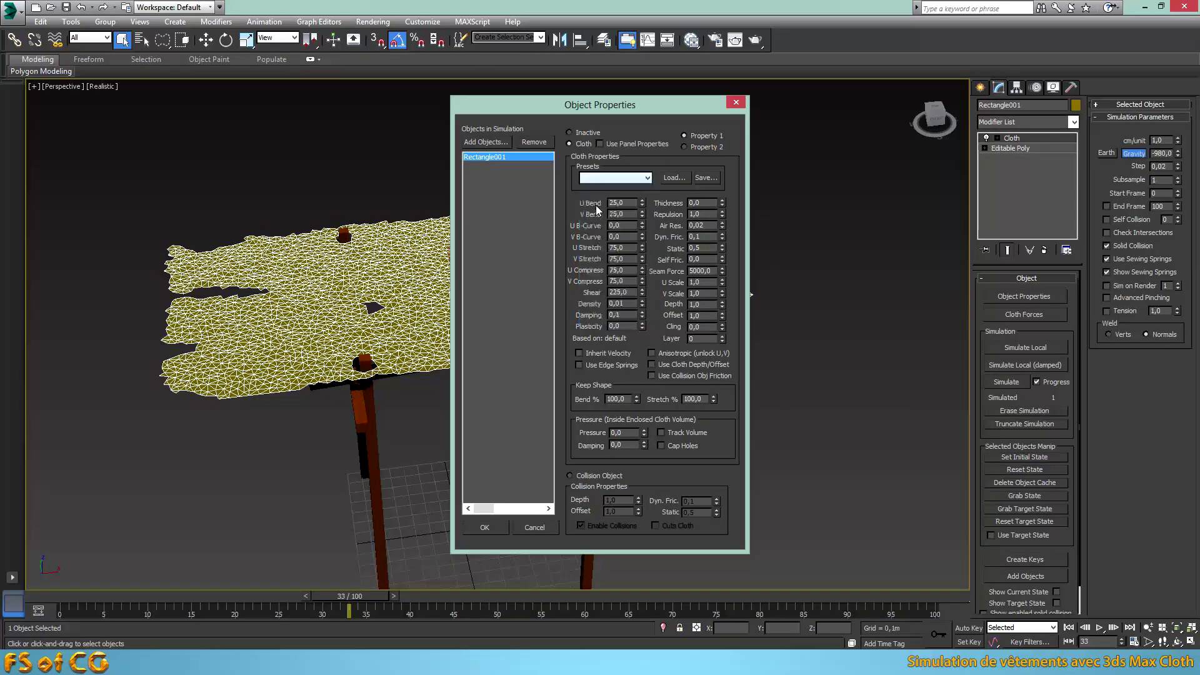
left_click(484, 527)
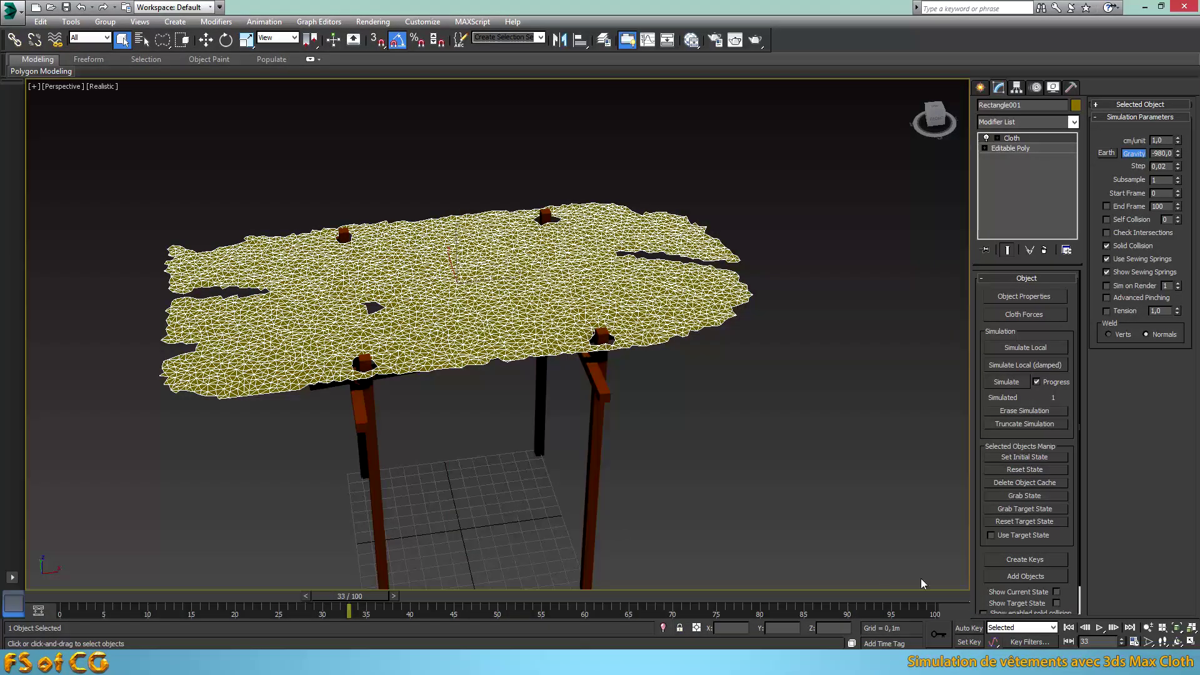
Add the wooden frame (cabanne) to the cloth simulation and define it as a Collision Object
left_click(1007, 576)
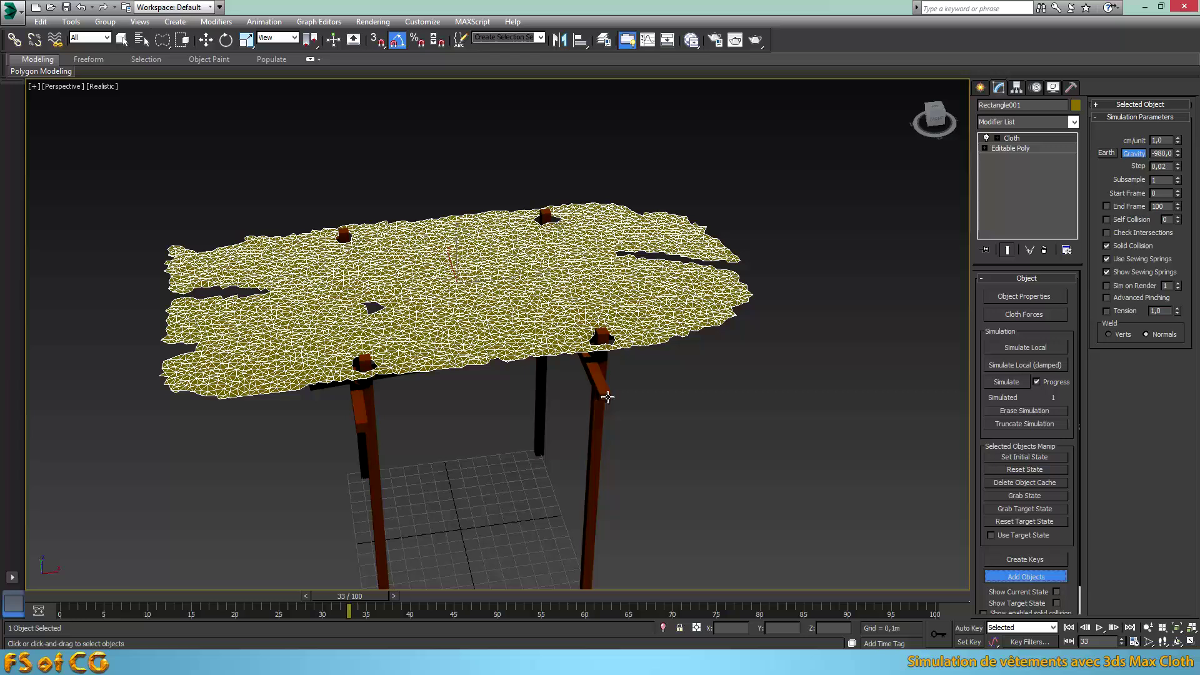
key("w")
left_click(996, 296)
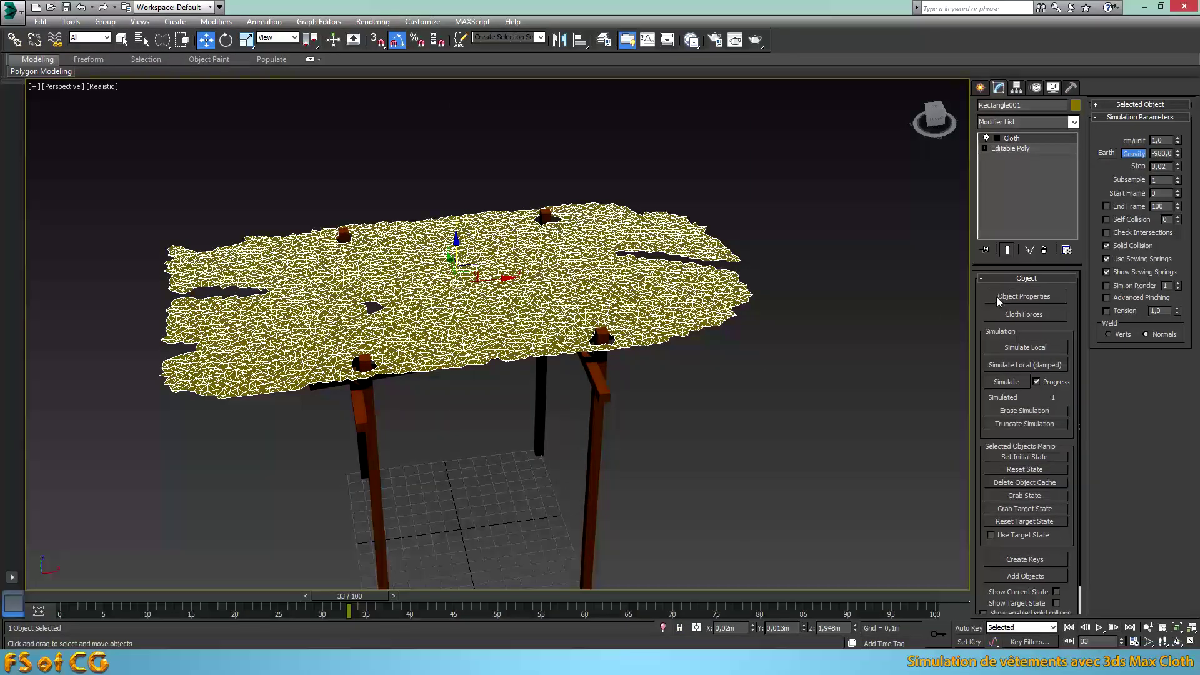
left_click(491, 157)
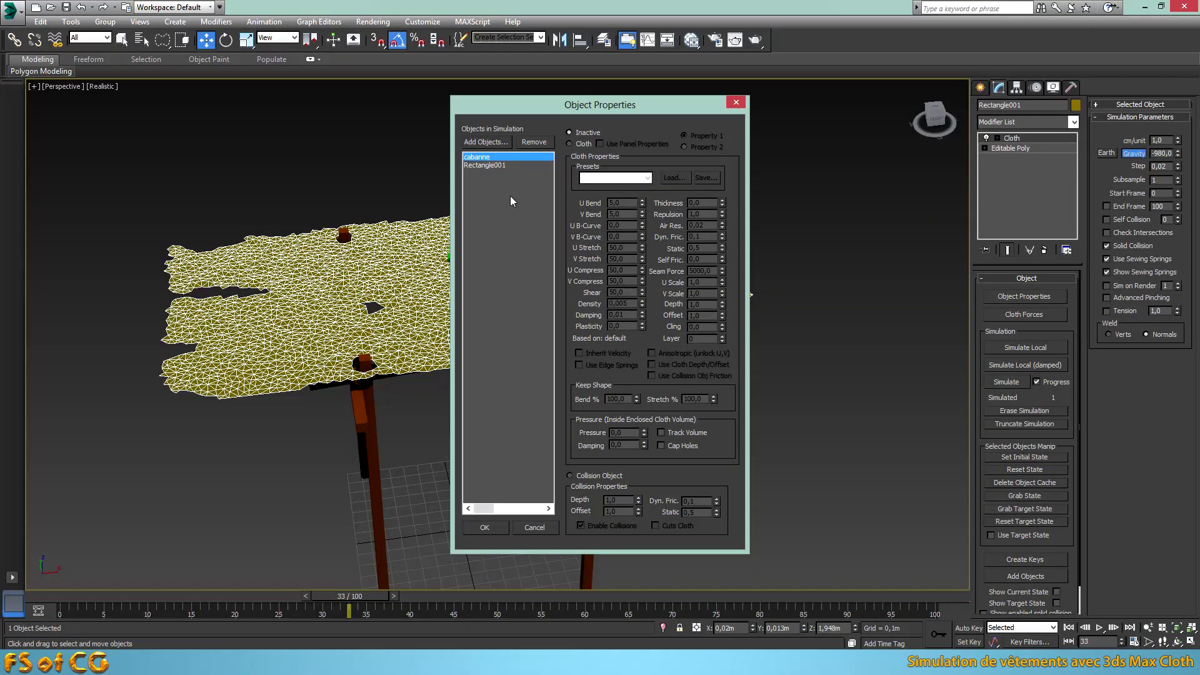
left_click(587, 479)
left_click(487, 528)
Save the scene, run the Cloth simulation through frame 100, and inspect how the cloth drapes over the frame
middle_click_drag(494, 528, 582, 397, "alt")
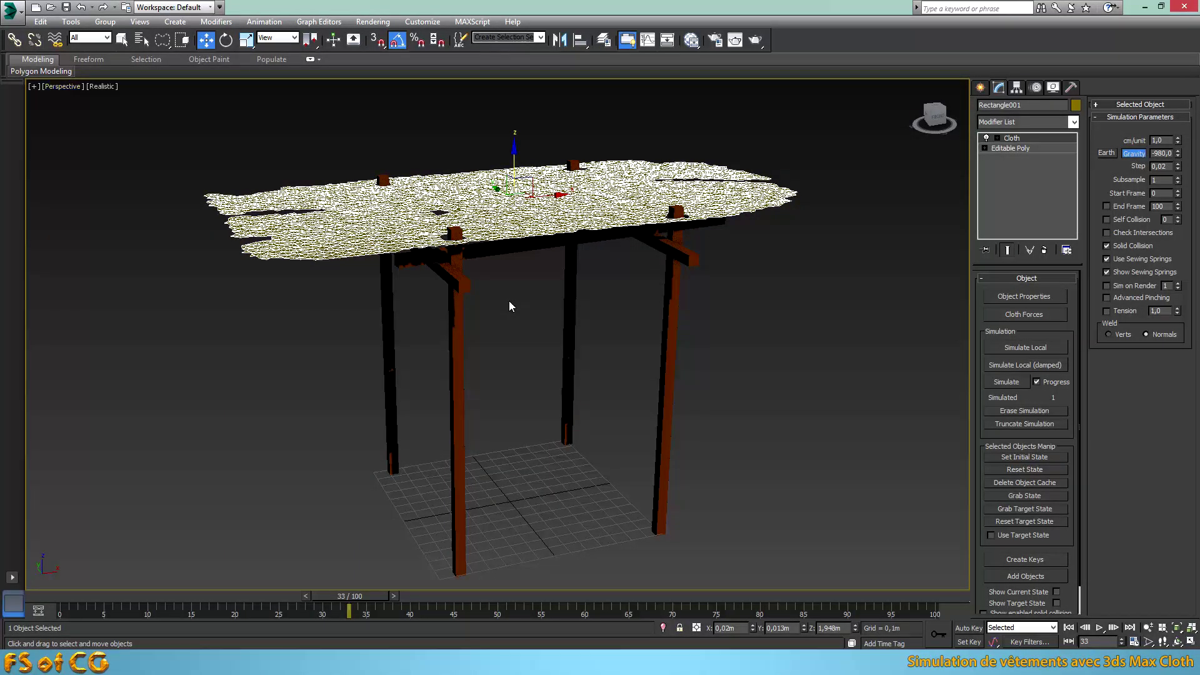
key("ctrl+s")
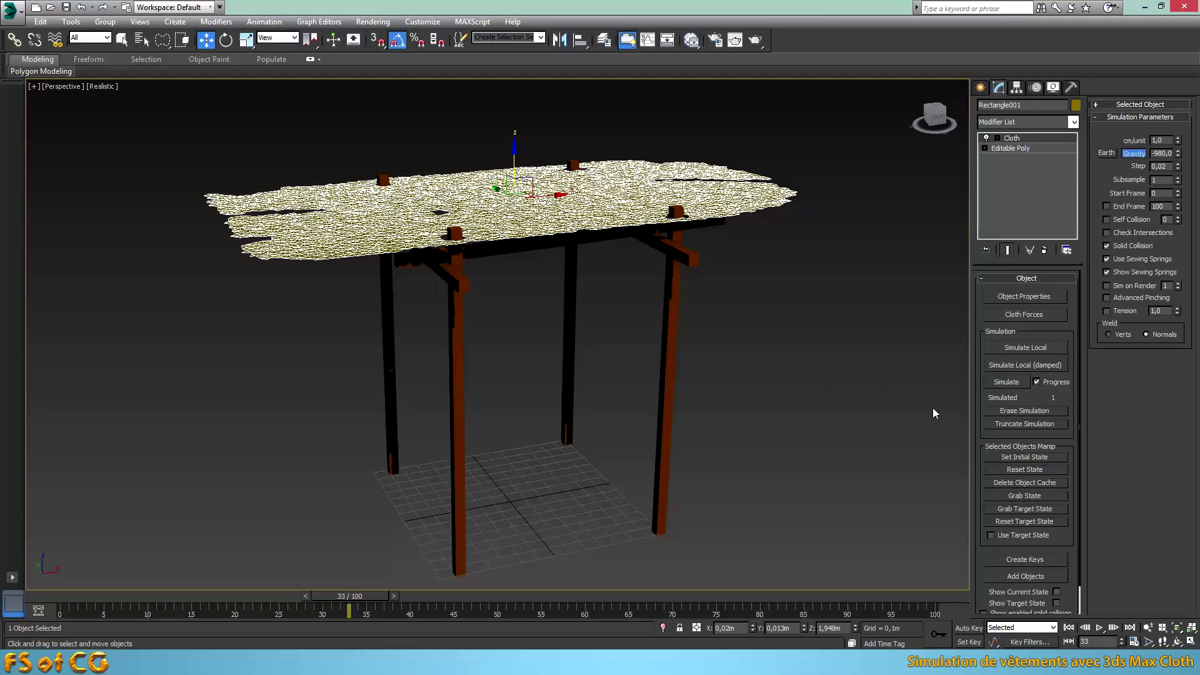
left_click(1005, 382)
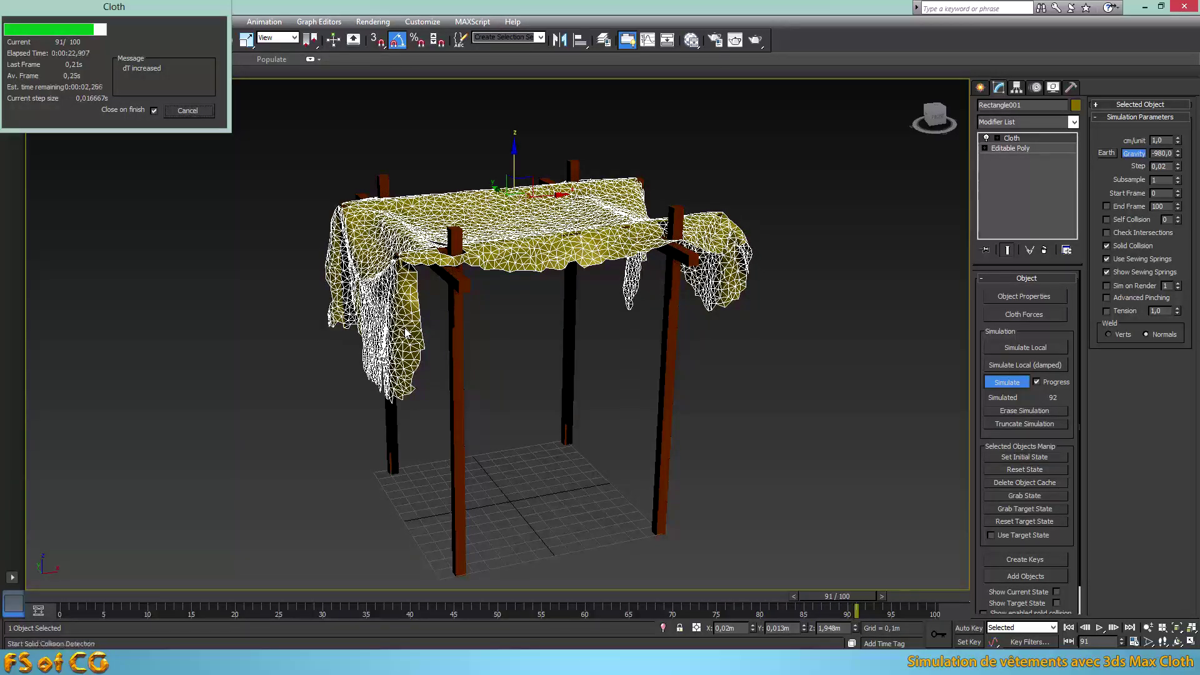
scroll(484, 324, "up", 6)
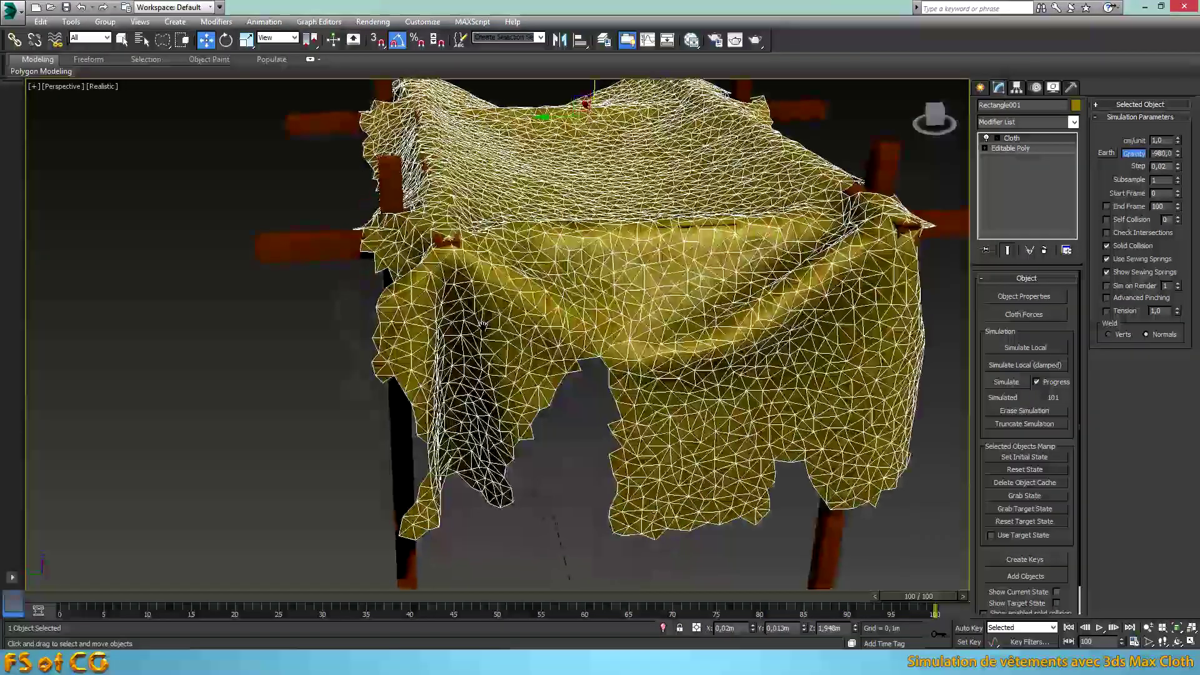
middle_click_drag(532, 273, 507, 261, "alt")
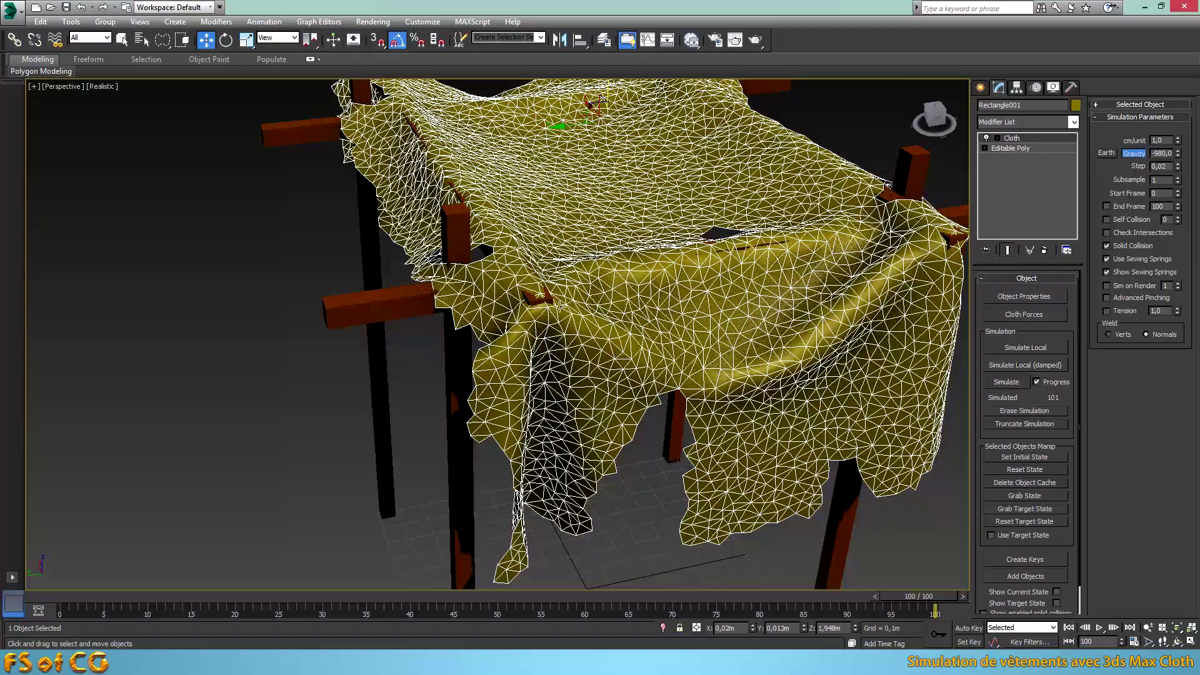
middle_click_drag(533, 307, 562, 314, "alt")
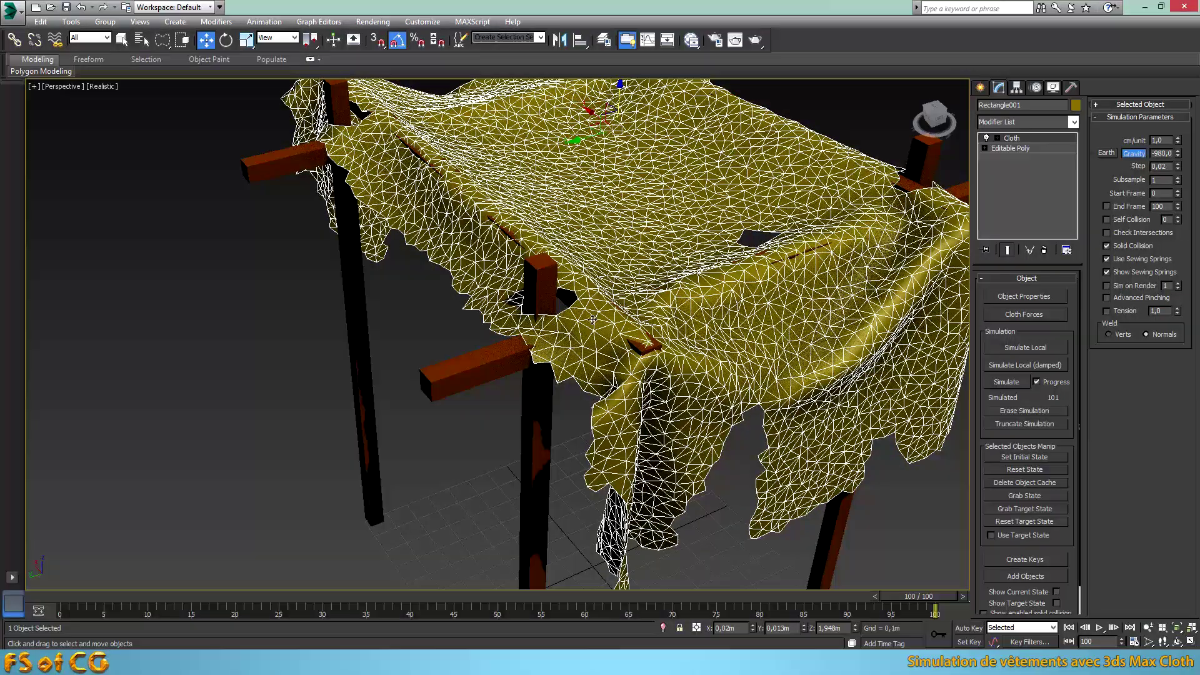
Erase the cloth simulation and set the cabanne frame's collision offset to 1 in the object properties
left_click(1017, 410)
scroll(908, 380, "down", 5)
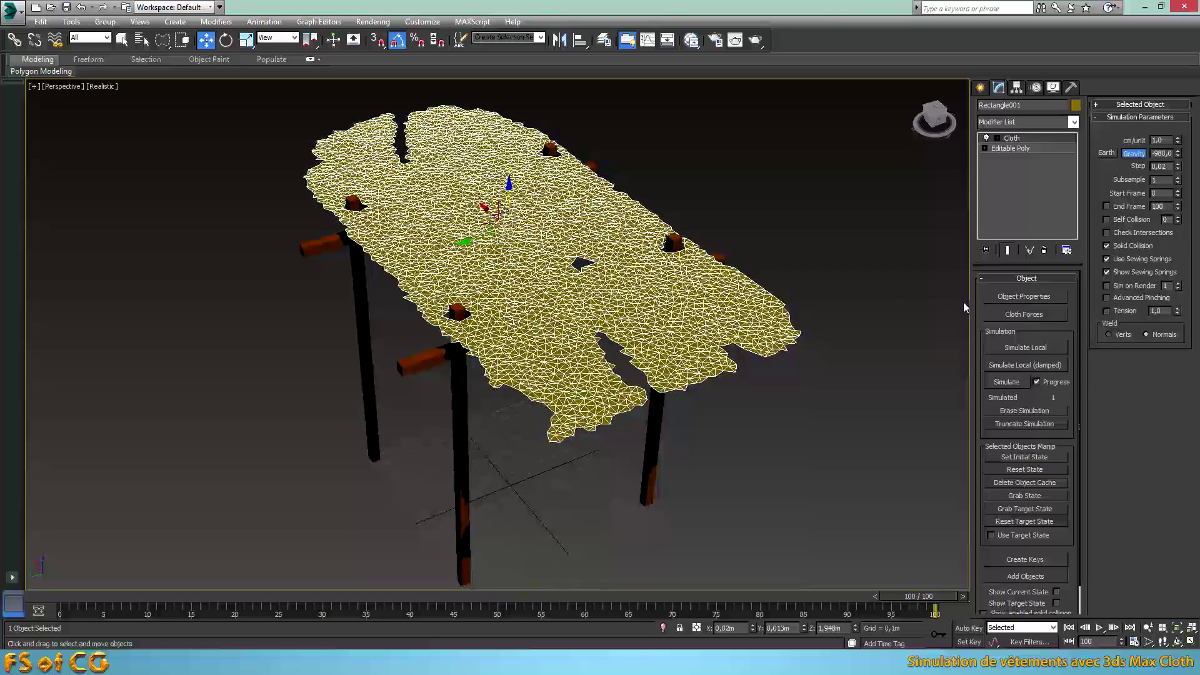
left_click(1022, 297)
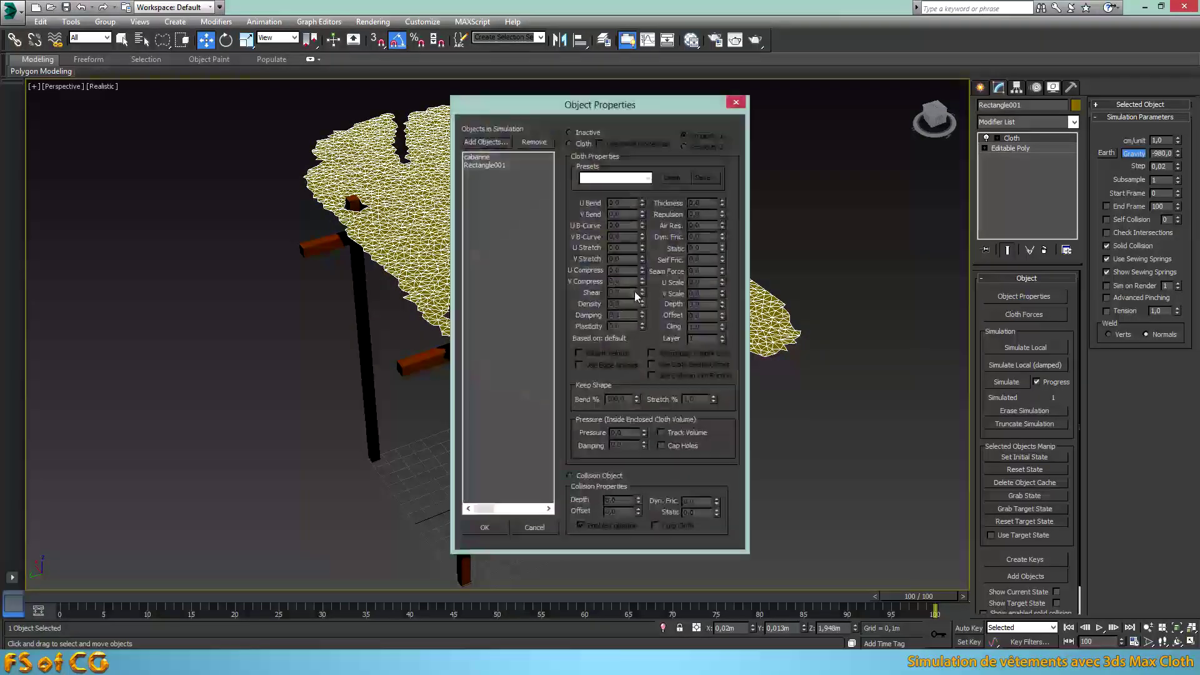
left_click(477, 157)
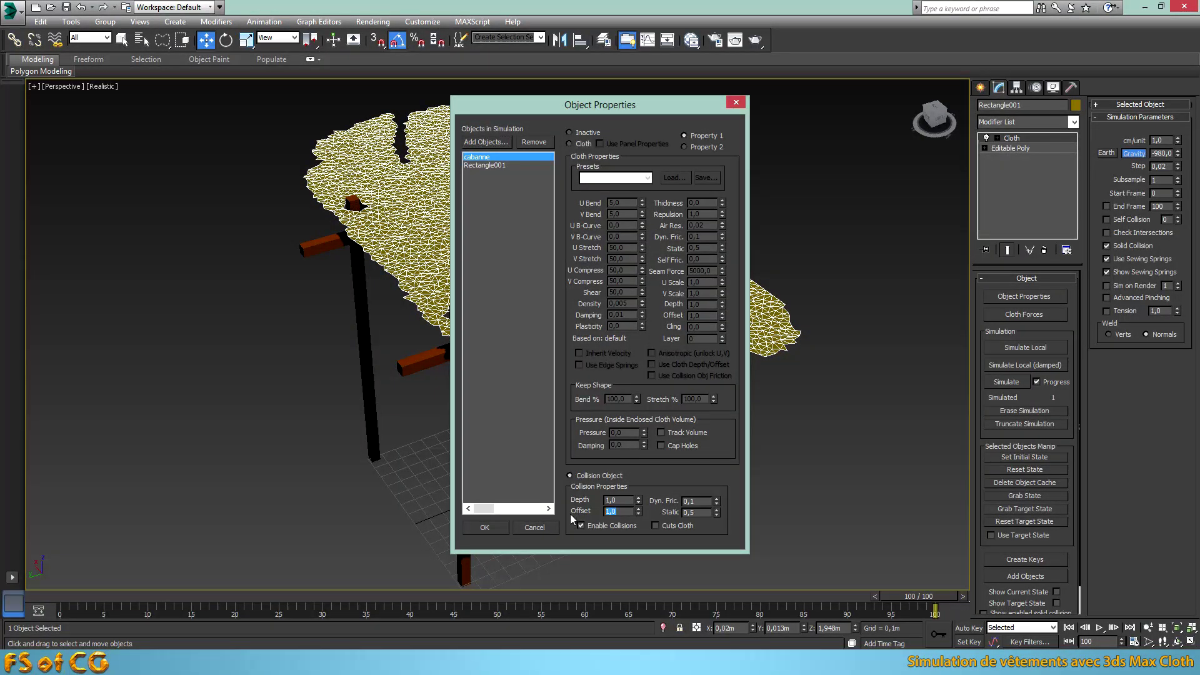
type("1")
left_click(490, 528)
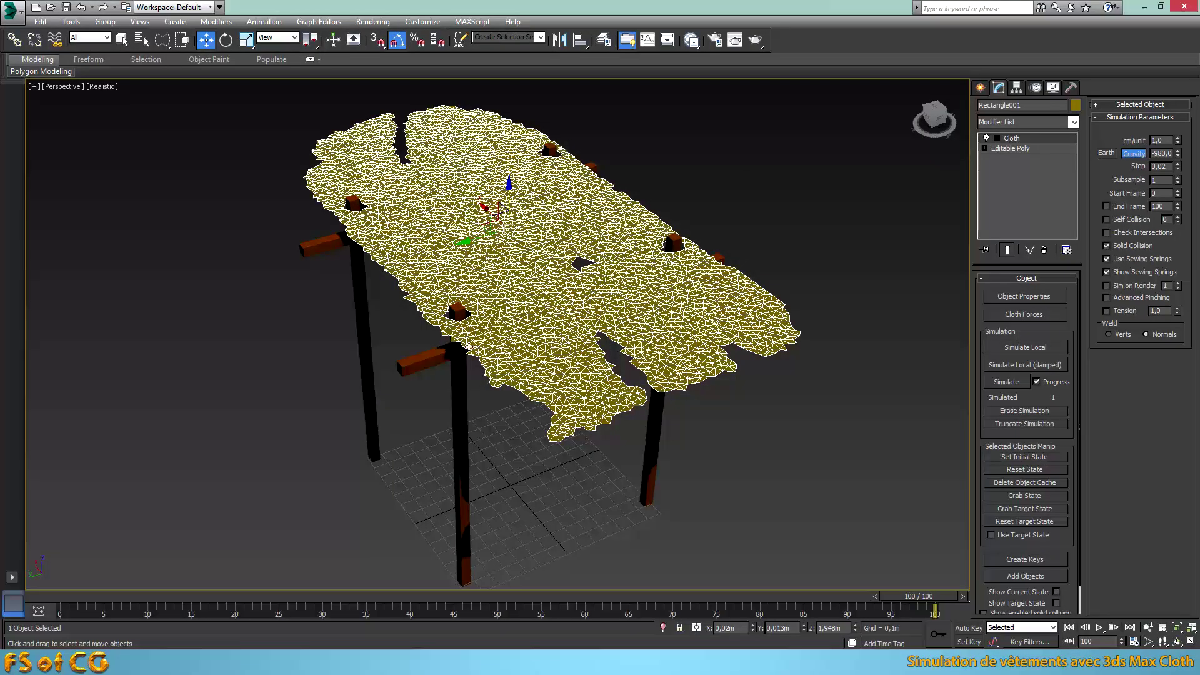
Examine the wooden frame's beam ends and mesh subdivisions beneath the flat cloth
middle_click_drag(475, 436, 555, 318, "alt")
scroll(576, 285, "up", 5)
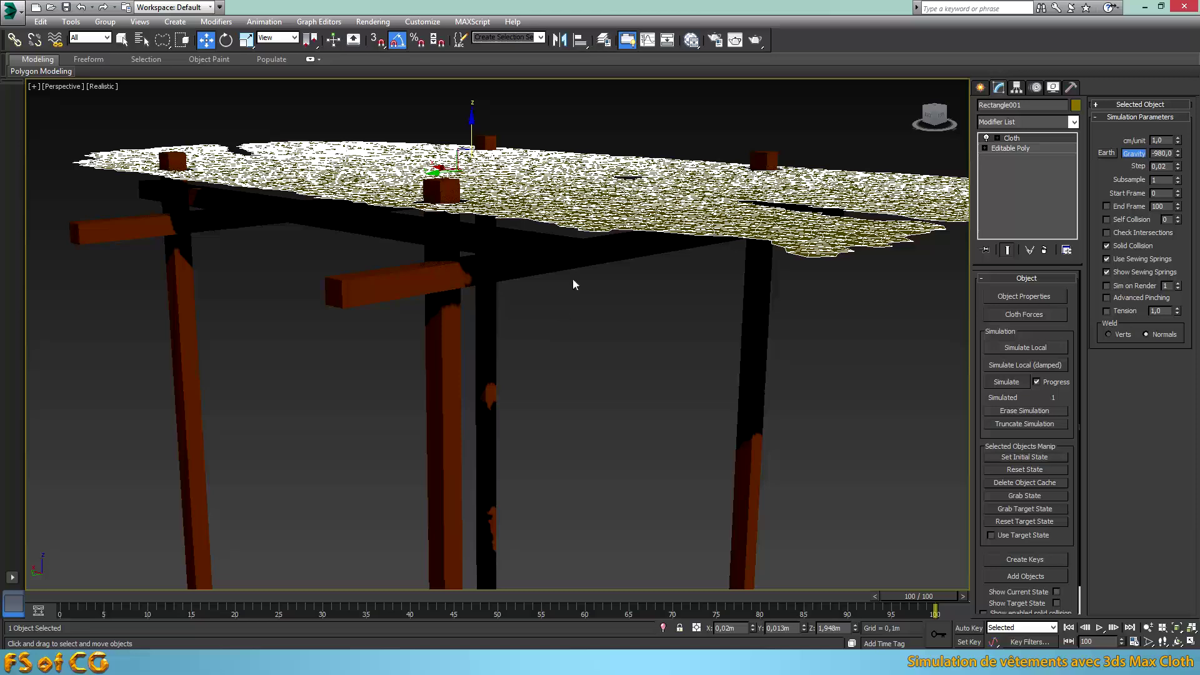
left_click(584, 257)
scroll(580, 264, "up", 5)
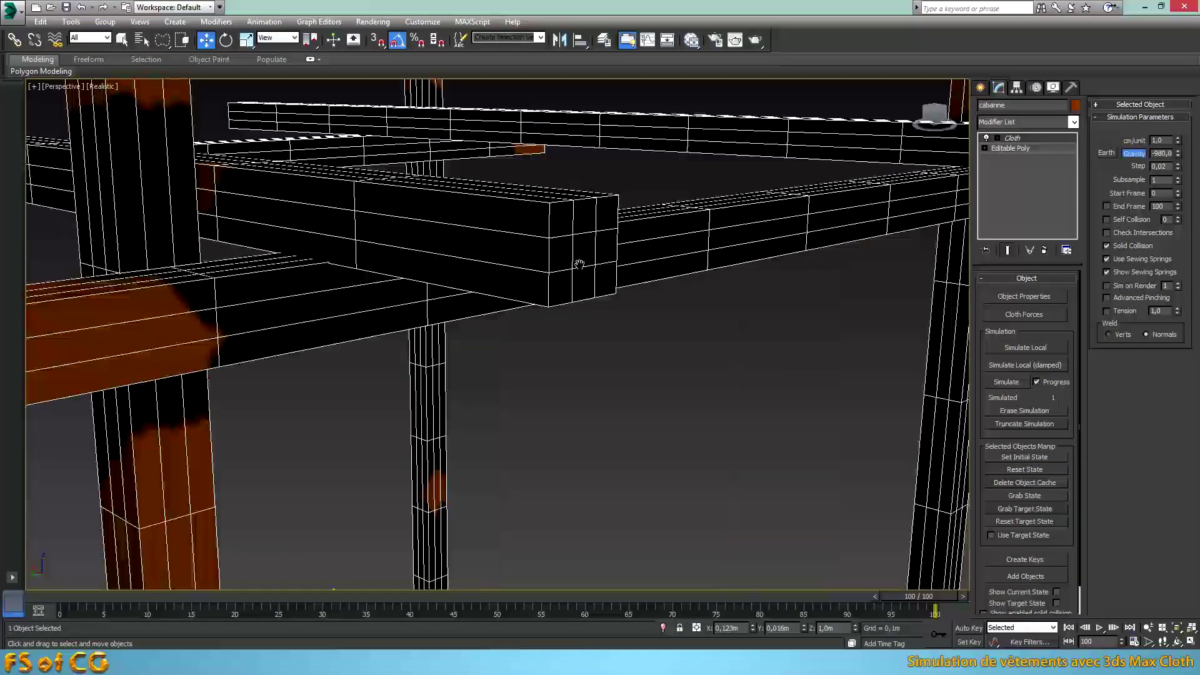
middle_click_drag(579, 264, 577, 277)
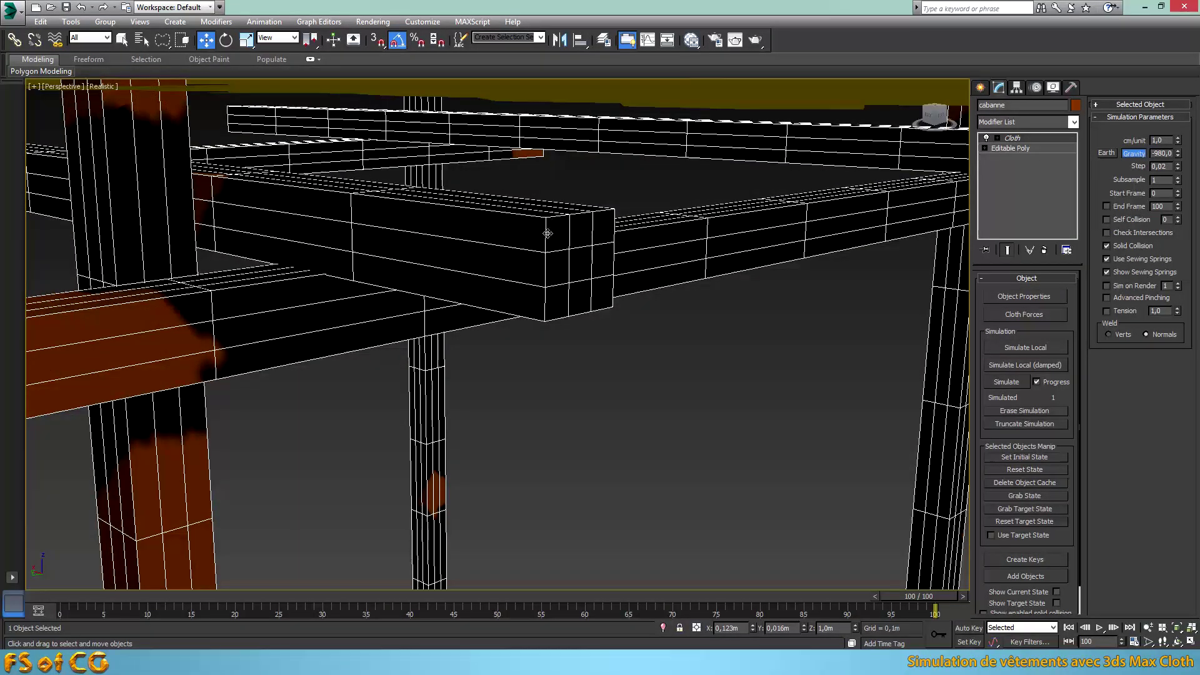
key("z")
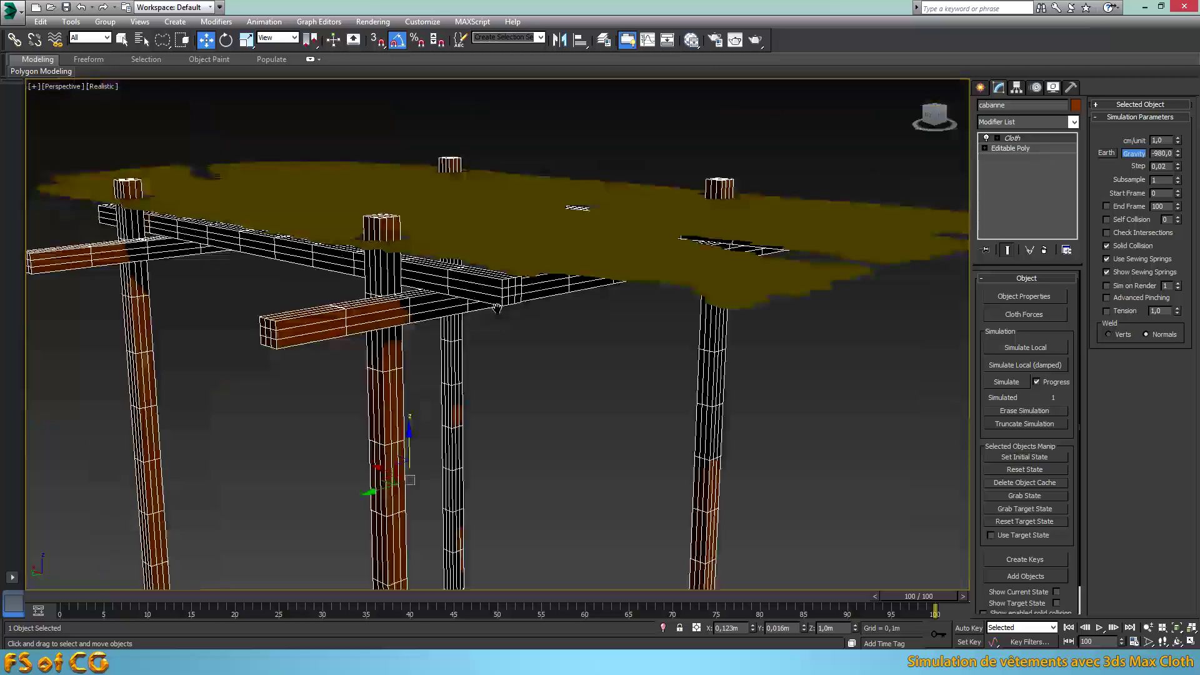
middle_click_drag(475, 313, 493, 324, "alt")
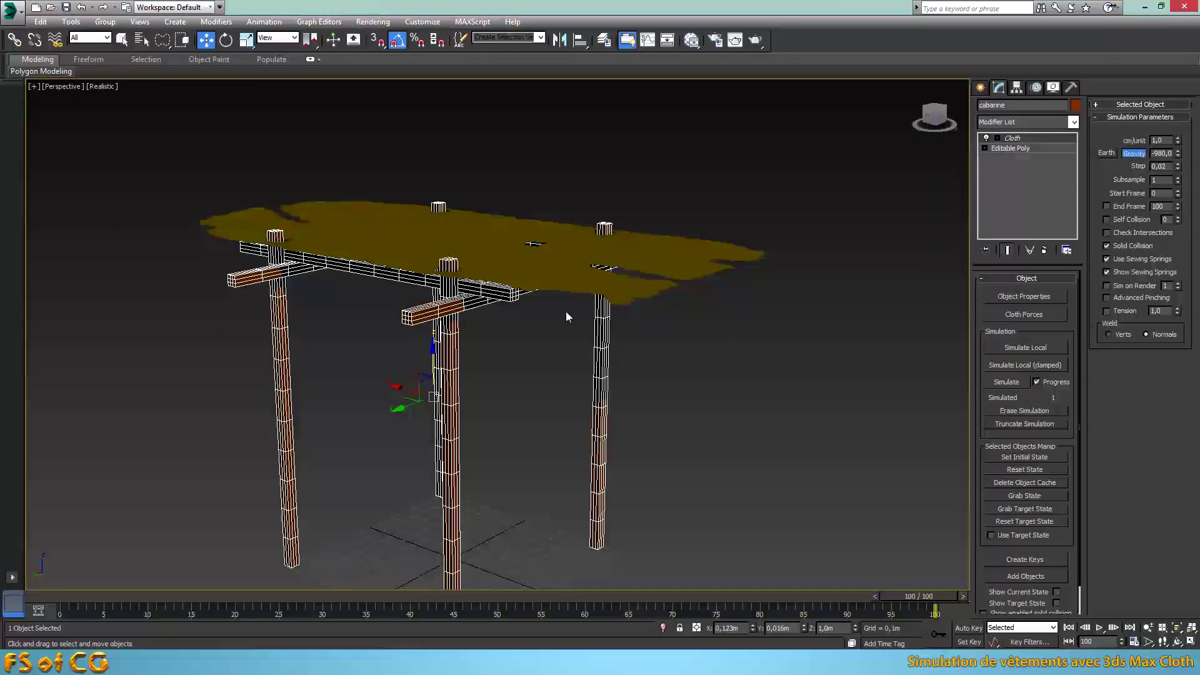
scroll(522, 325, "up", 4)
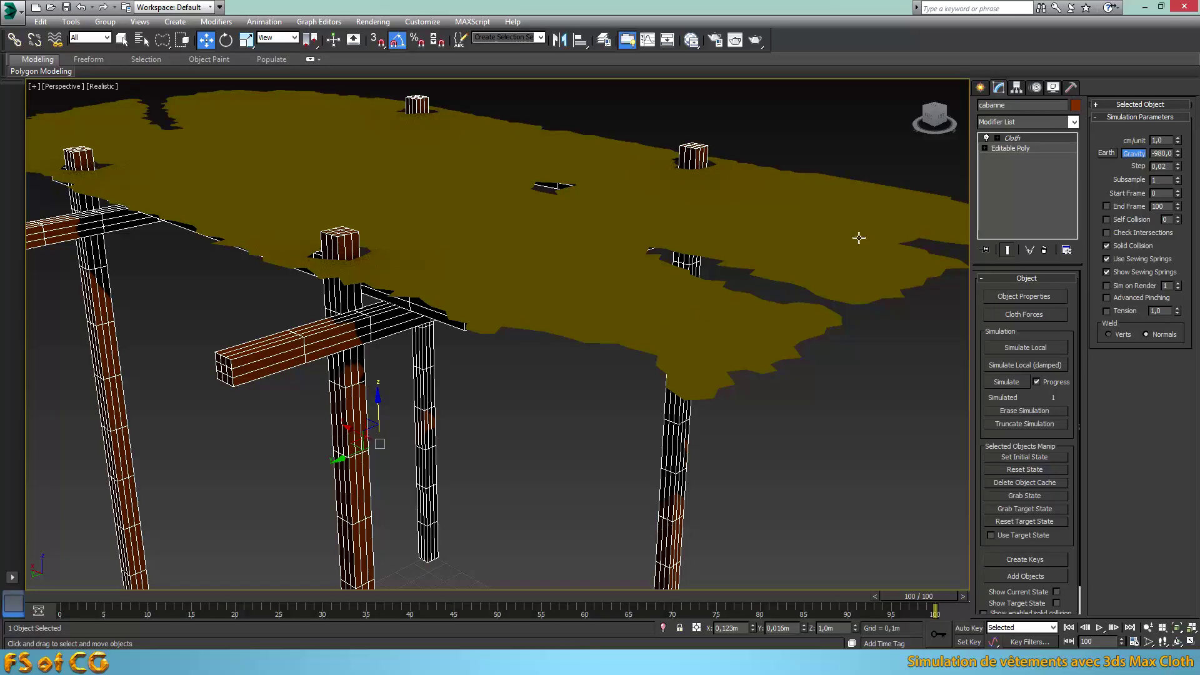
Run the Cloth simulation again and check how the cloth drapes around the frame's posts and beam ends
left_click(1018, 384)
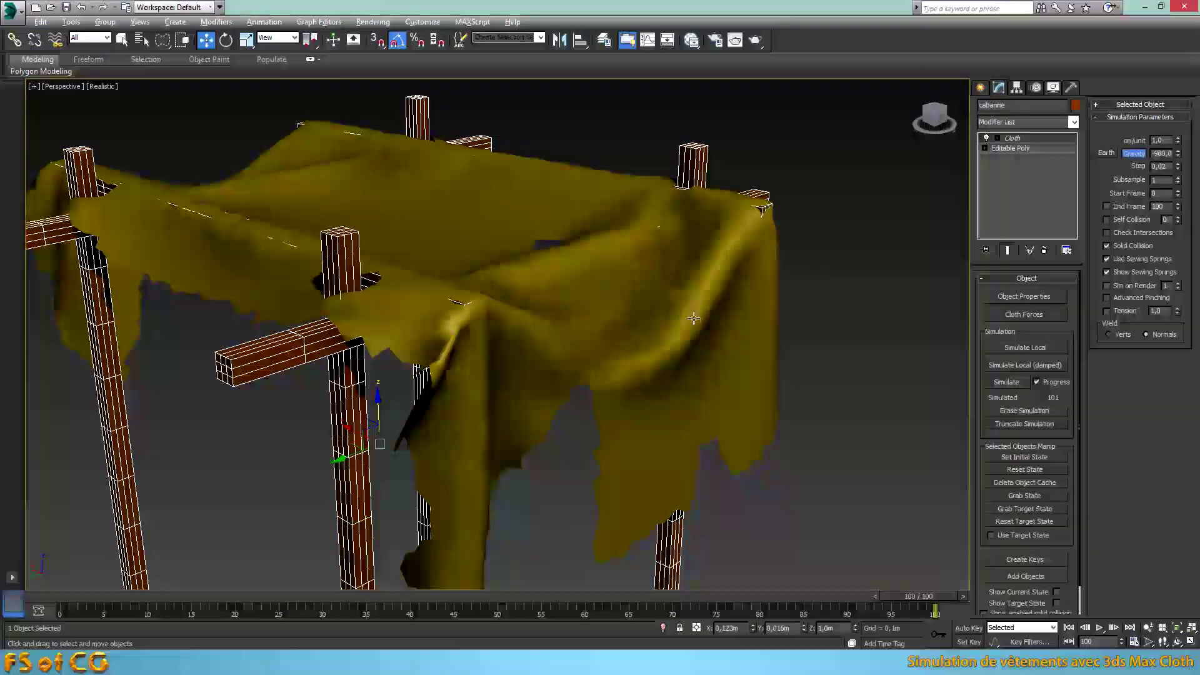
middle_click_drag(681, 325, 569, 327, "alt")
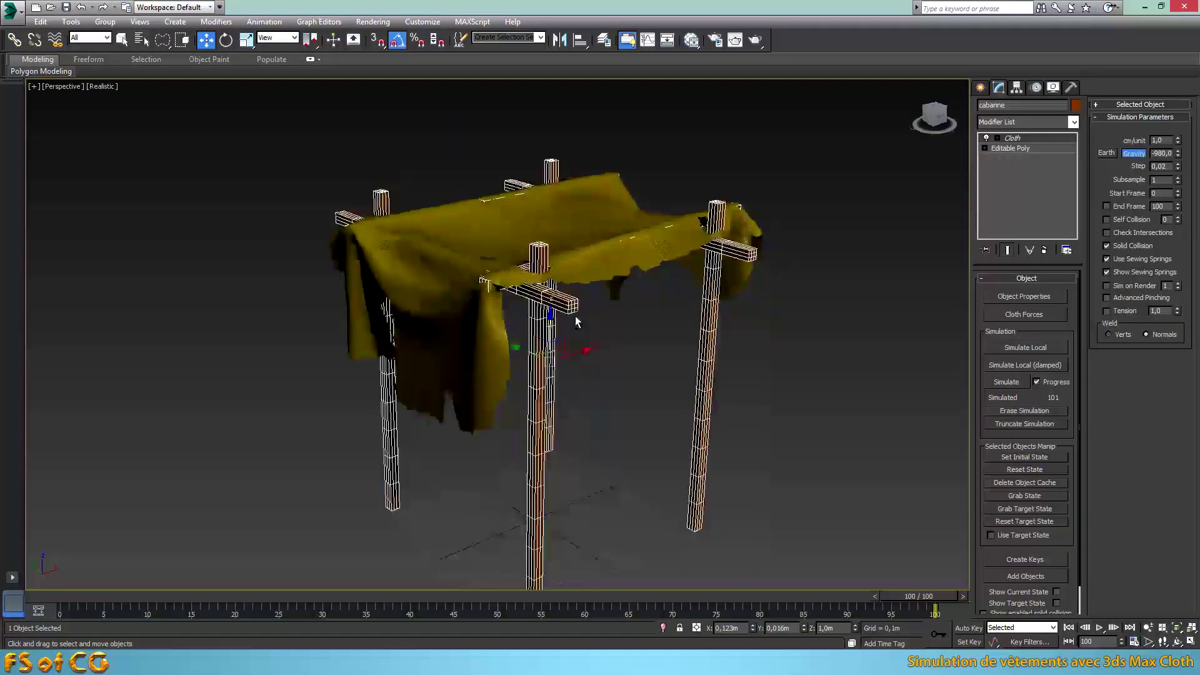
scroll(553, 324, "up", 5)
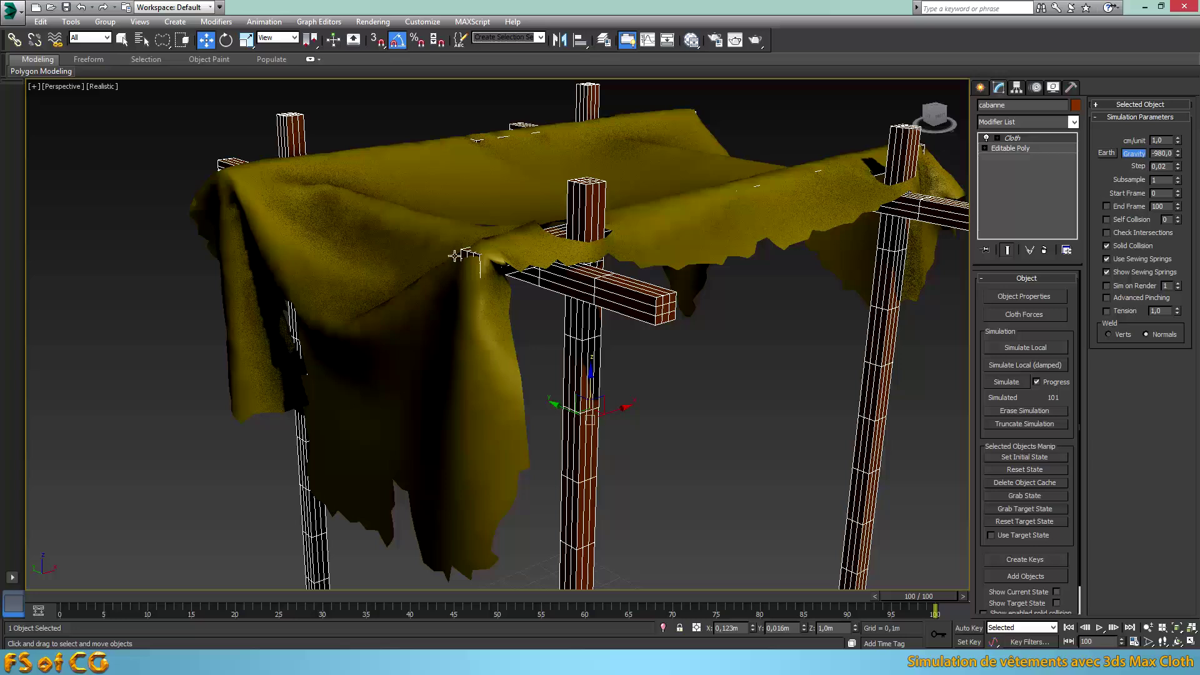
left_click(1073, 123)
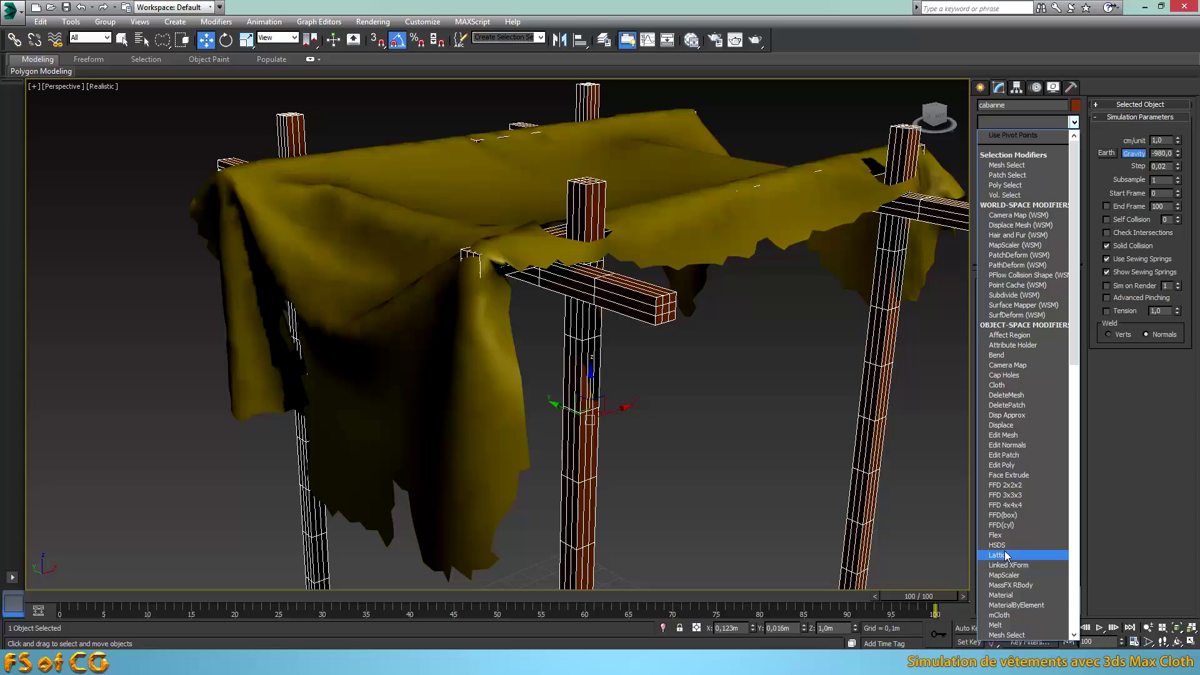
scroll(1000, 275, "down", 15)
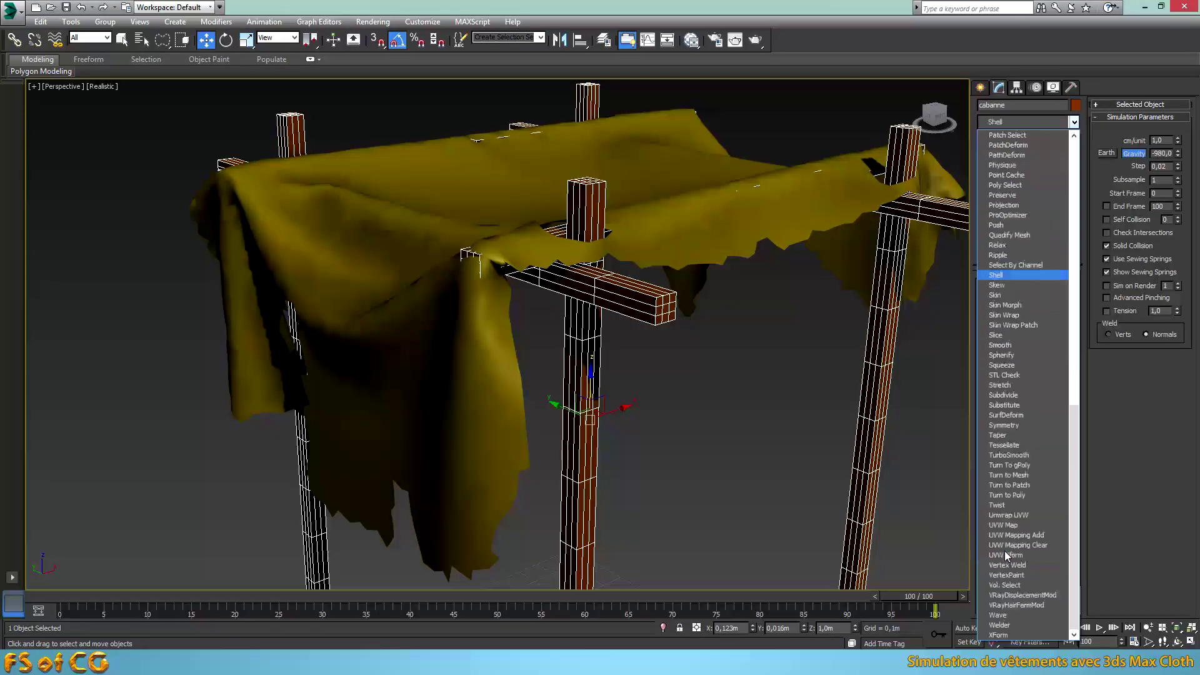
left_click(996, 276)
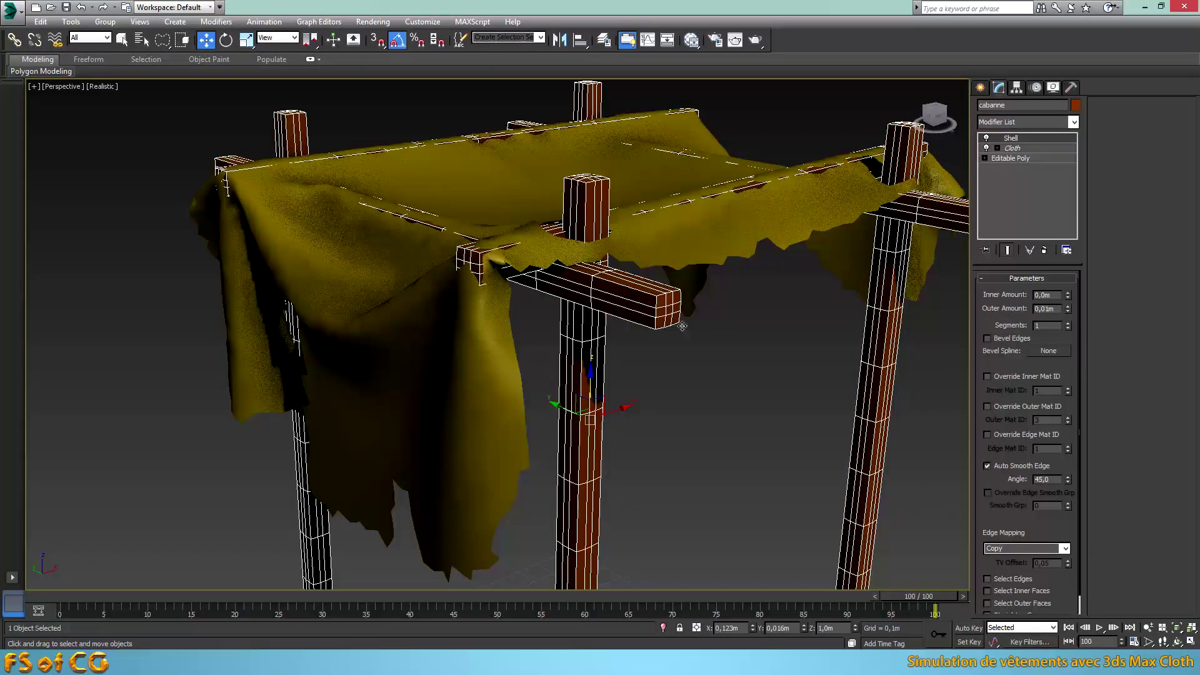
left_click(1045, 250)
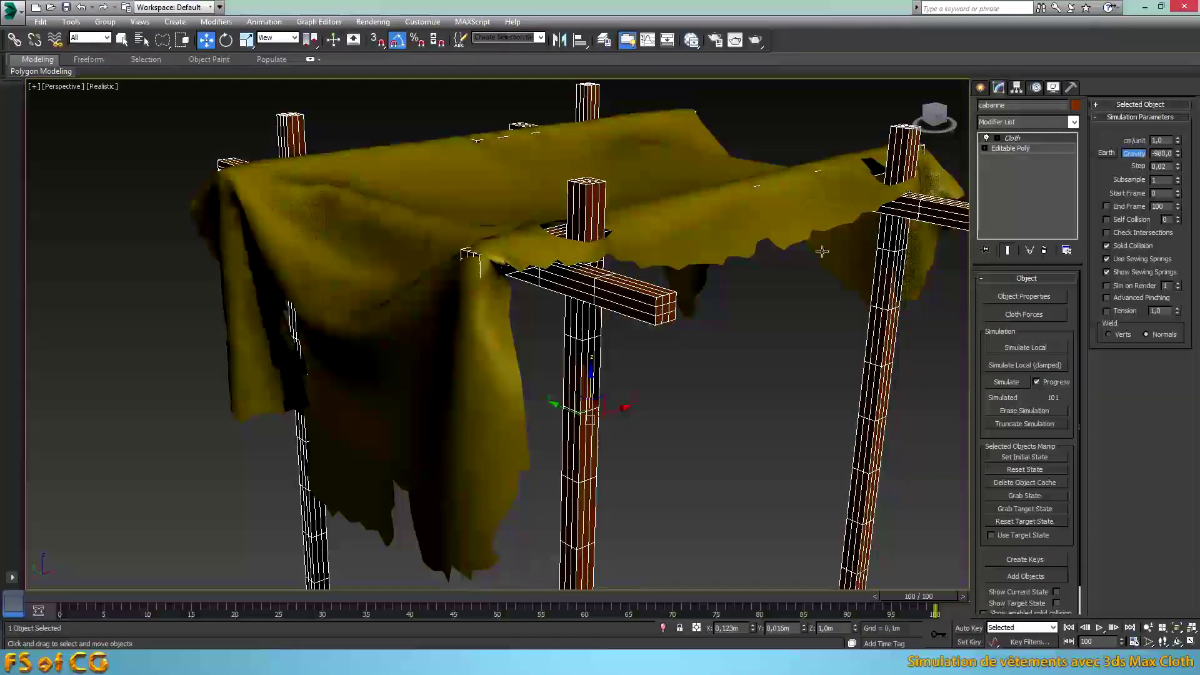
Add a Shell modifier above Cloth on the draped cloth Rectangle001 and set its segments to 2
left_click(892, 243)
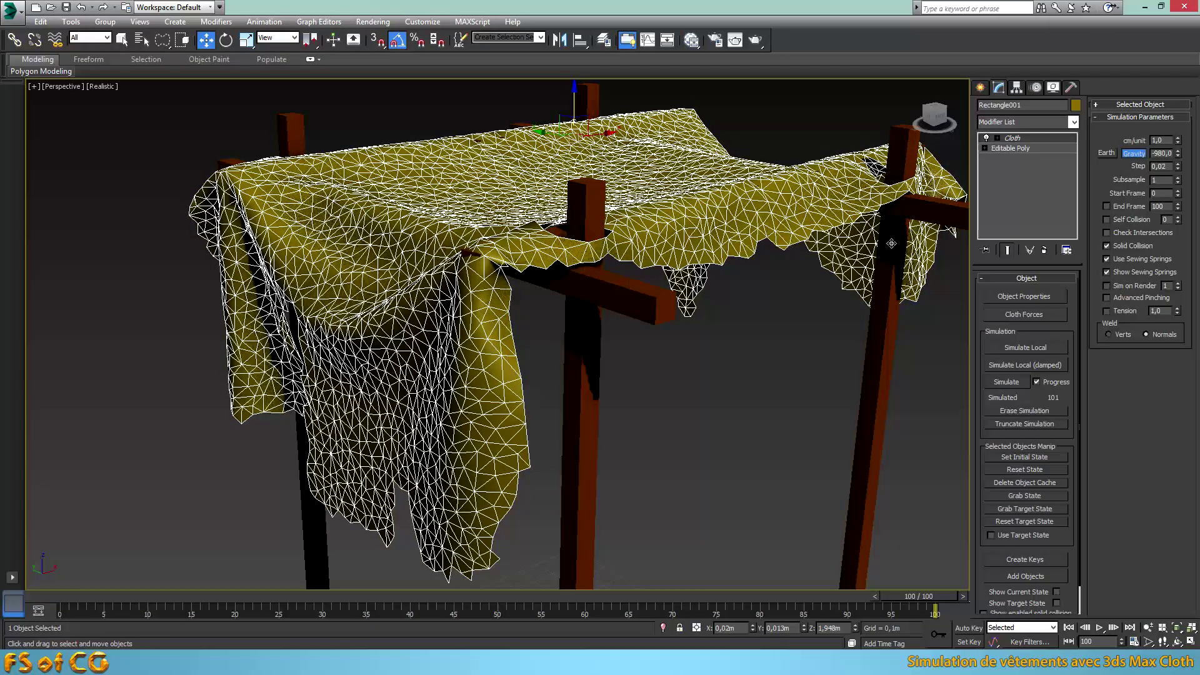
left_click(1075, 122)
scroll(1014, 569, "down", 20)
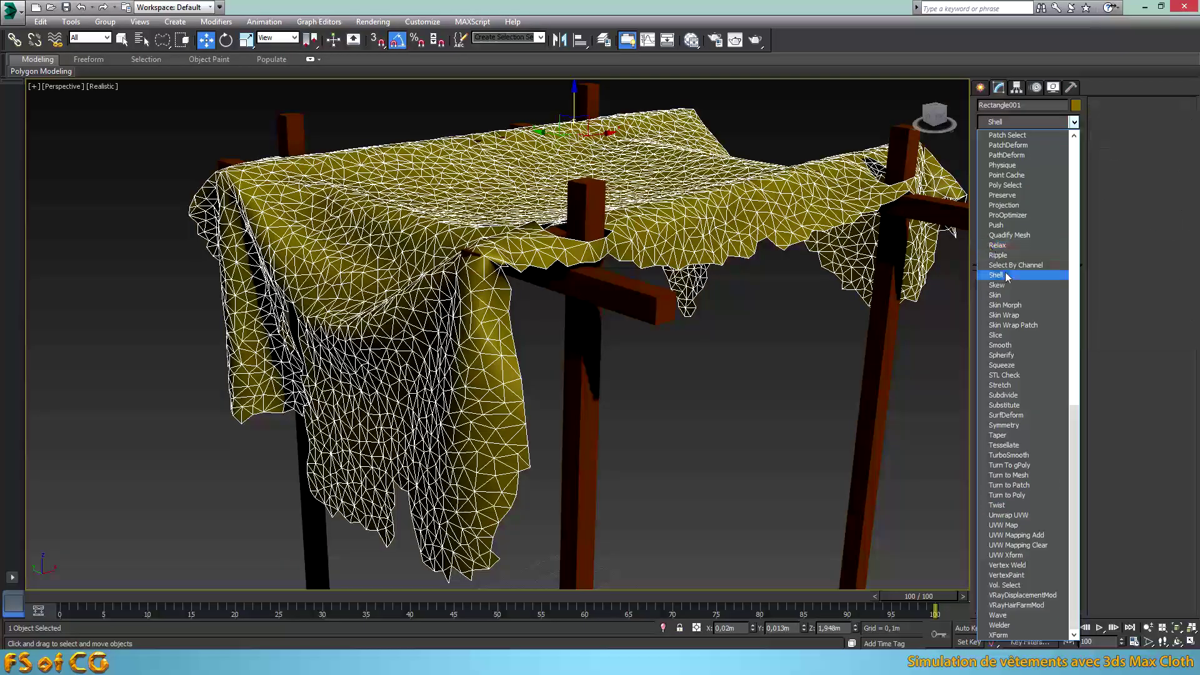
left_click(997, 275)
middle_click_drag(606, 406, 574, 394, "alt")
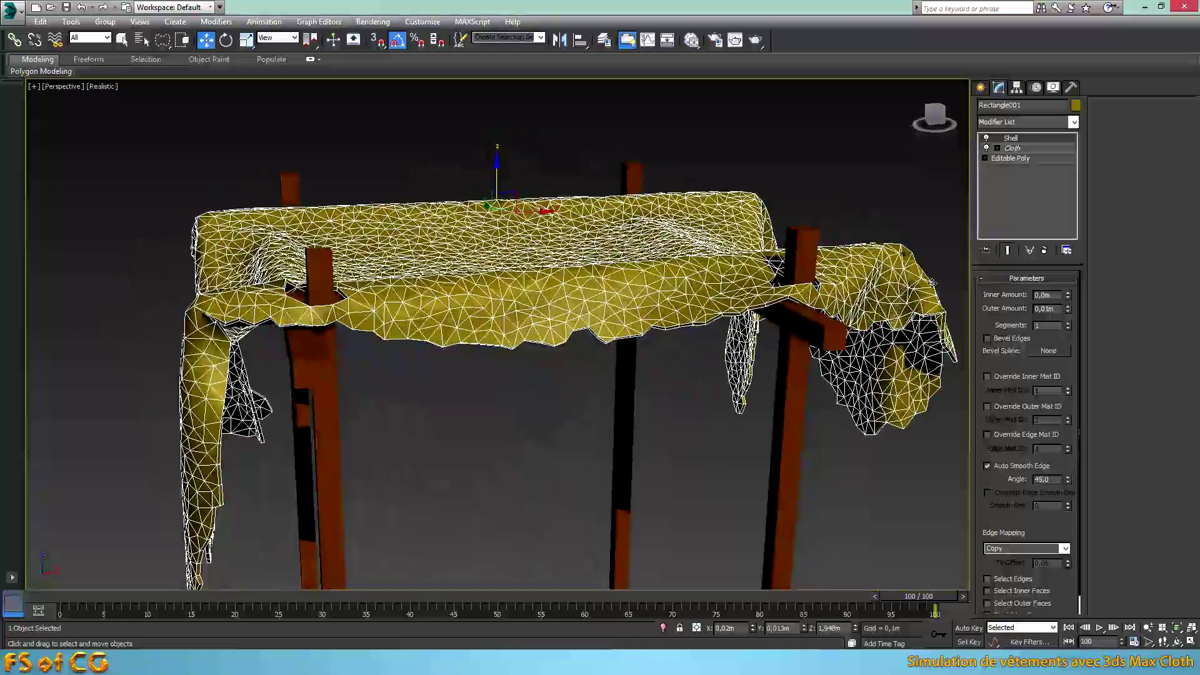
left_click(1069, 322)
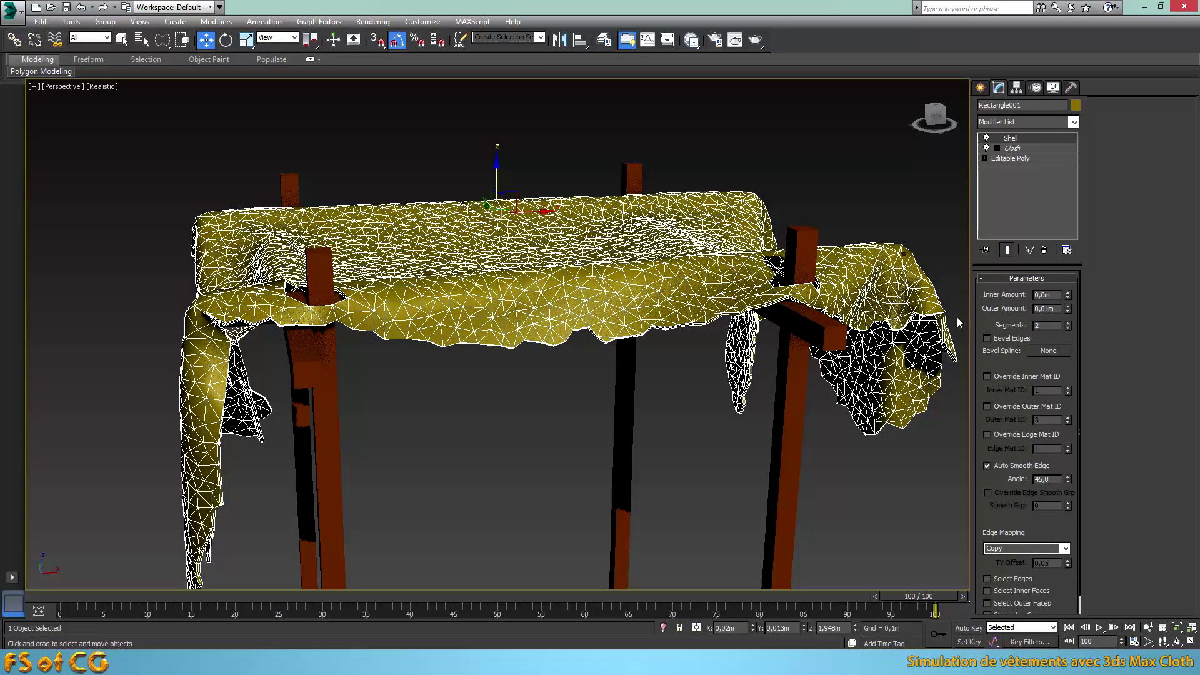
Add a TurboSmooth modifier on top of the cloth's Shell modifier
left_click(1074, 122)
scroll(1041, 381, "down", 5)
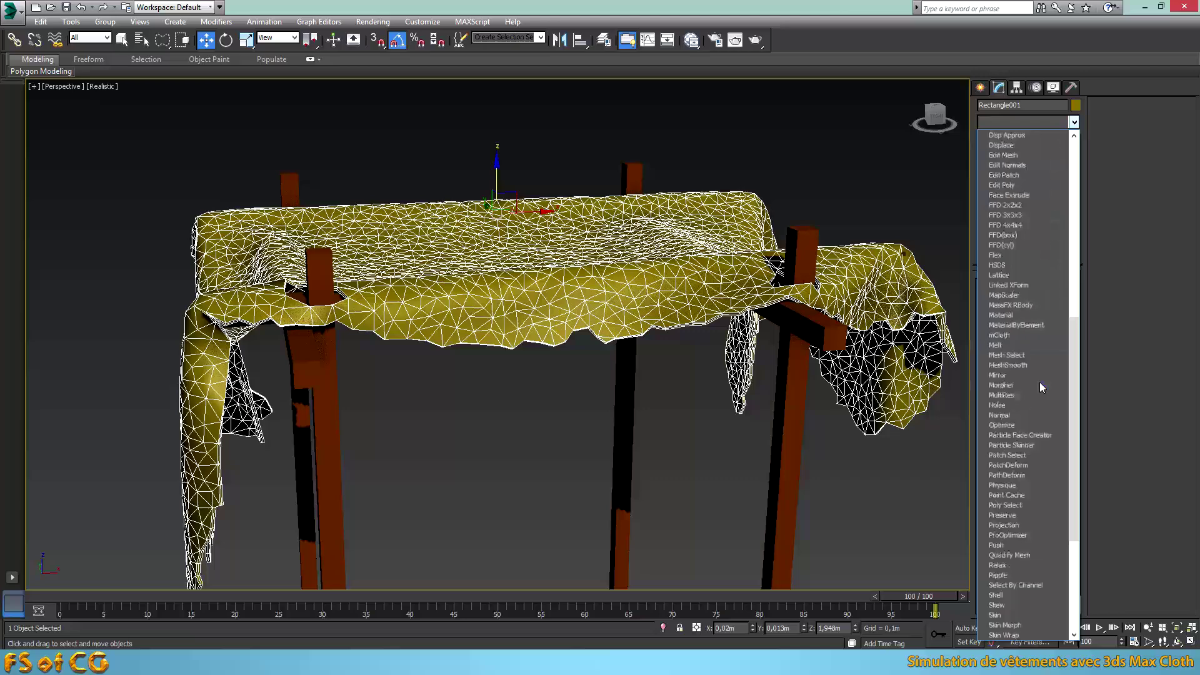
scroll(1040, 382, "down", 3)
left_click(1022, 456)
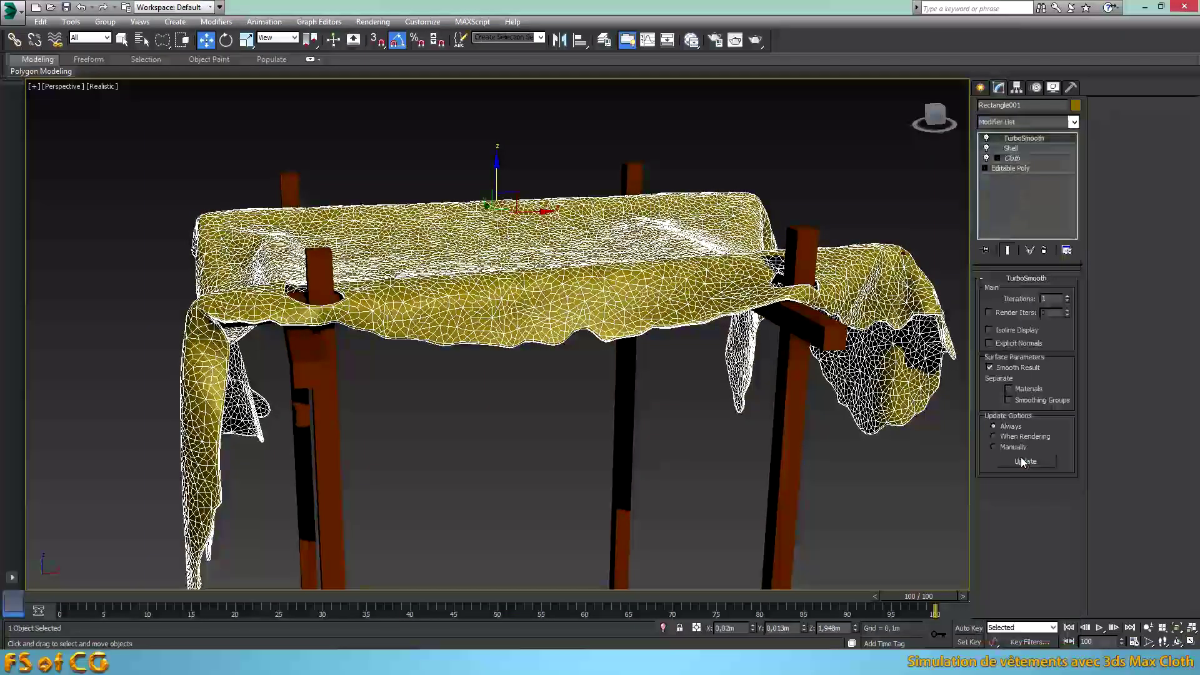
Inspect the thickened, smoothed cloth on the wooden frame from all sides, checking its folds, ragged edges and corners
left_click(872, 509)
middle_click_drag(497, 449, 508, 411, "alt")
scroll(552, 458, "down", 5)
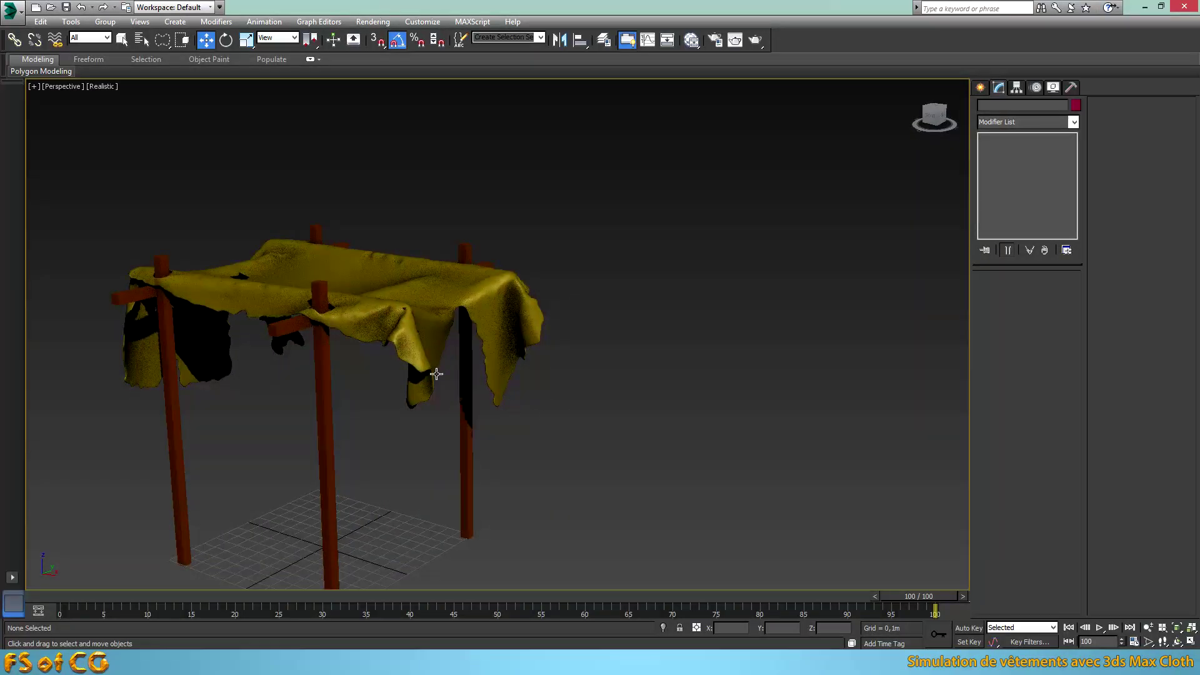
left_click(331, 434)
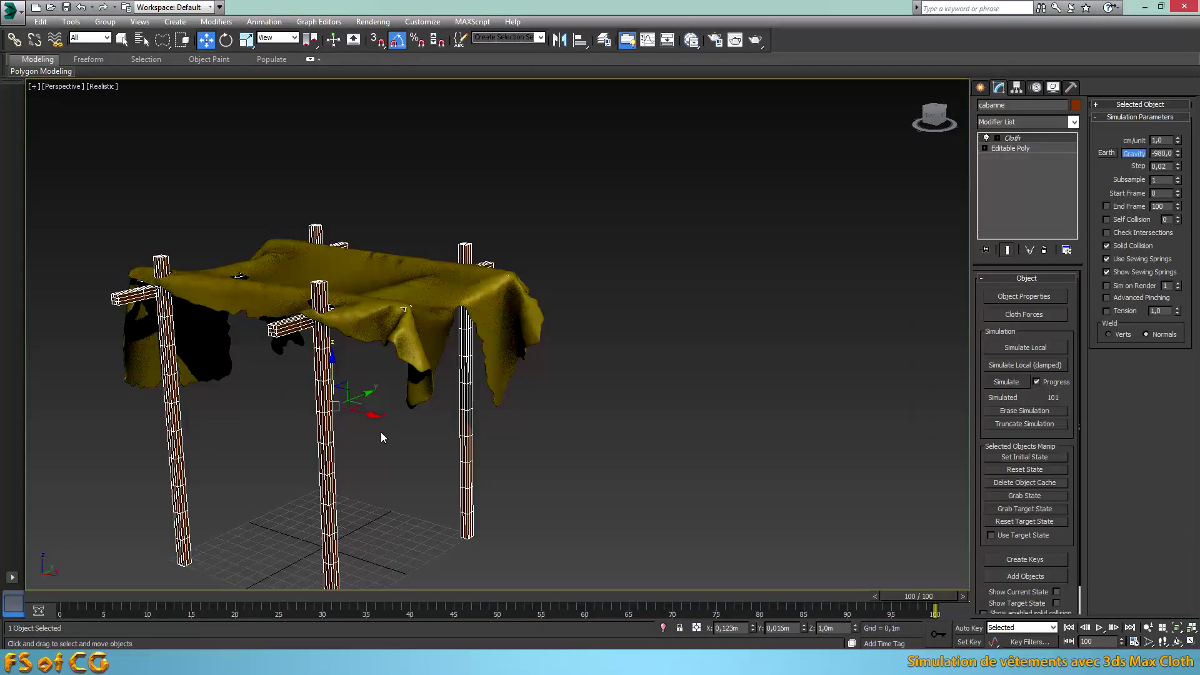
middle_click_drag(381, 433, 530, 374, "alt")
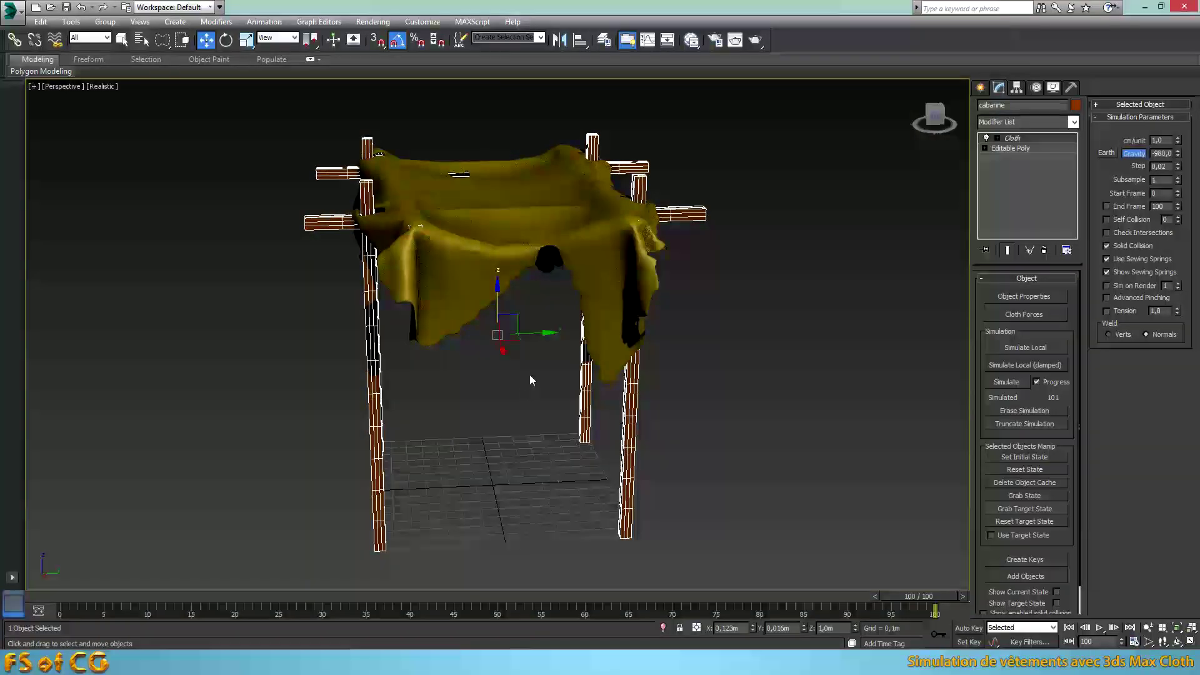
scroll(553, 414, "up", 3)
middle_click_drag(682, 294, 626, 310, "alt")
middle_click_drag(477, 288, 589, 260, "alt")
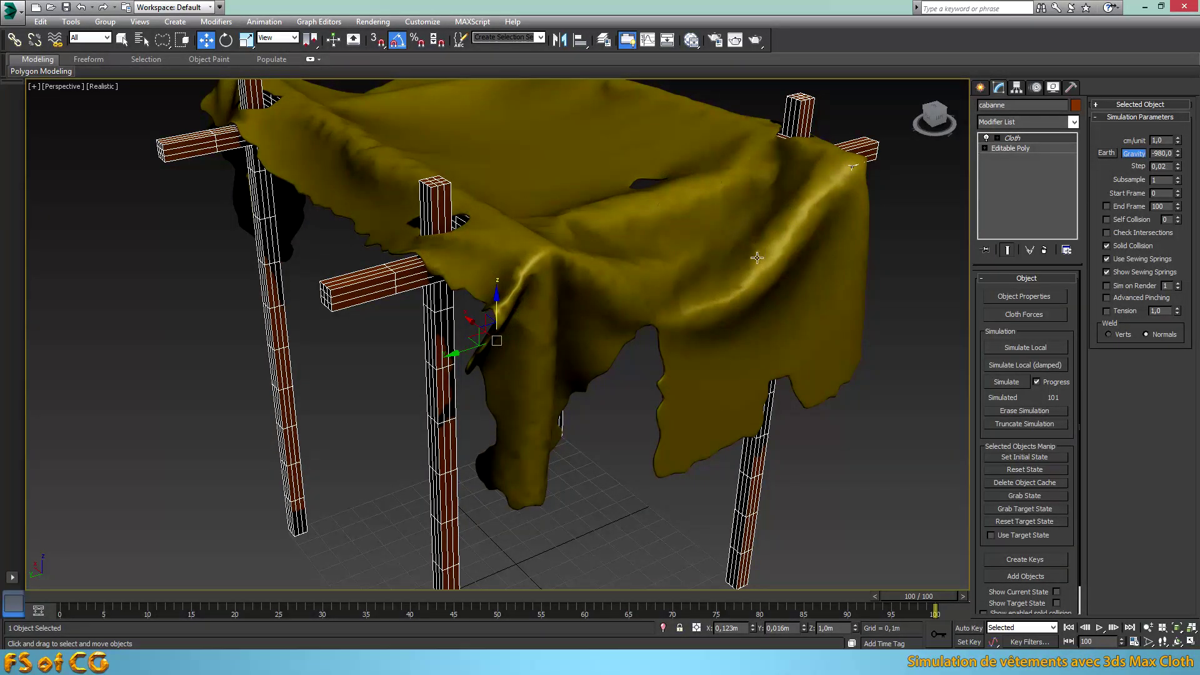
mouse_move(647, 322)
middle_mouse_down("alt")
mouse_move(536, 335)
mouse_move(569, 340)
mouse_move(581, 362)
mouse_move(647, 325)
middle_mouse_up("alt")
scroll(646, 326, "down", 3)
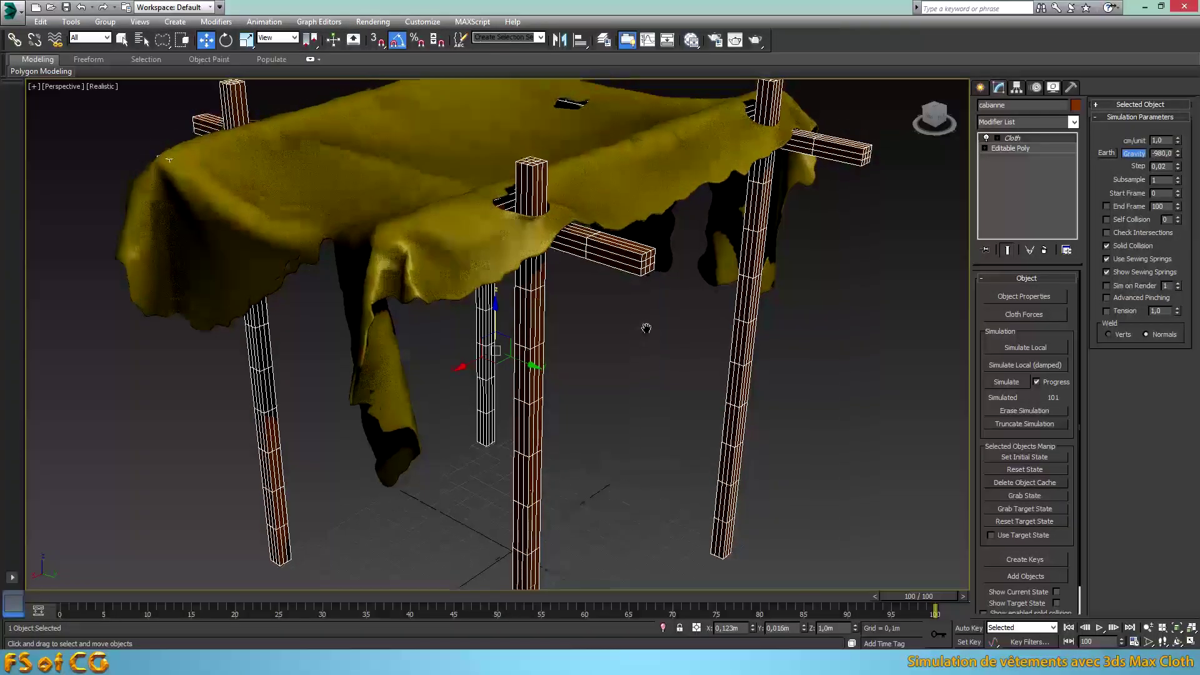
left_click(819, 363)
middle_click_drag(819, 363, 681, 390, "alt")
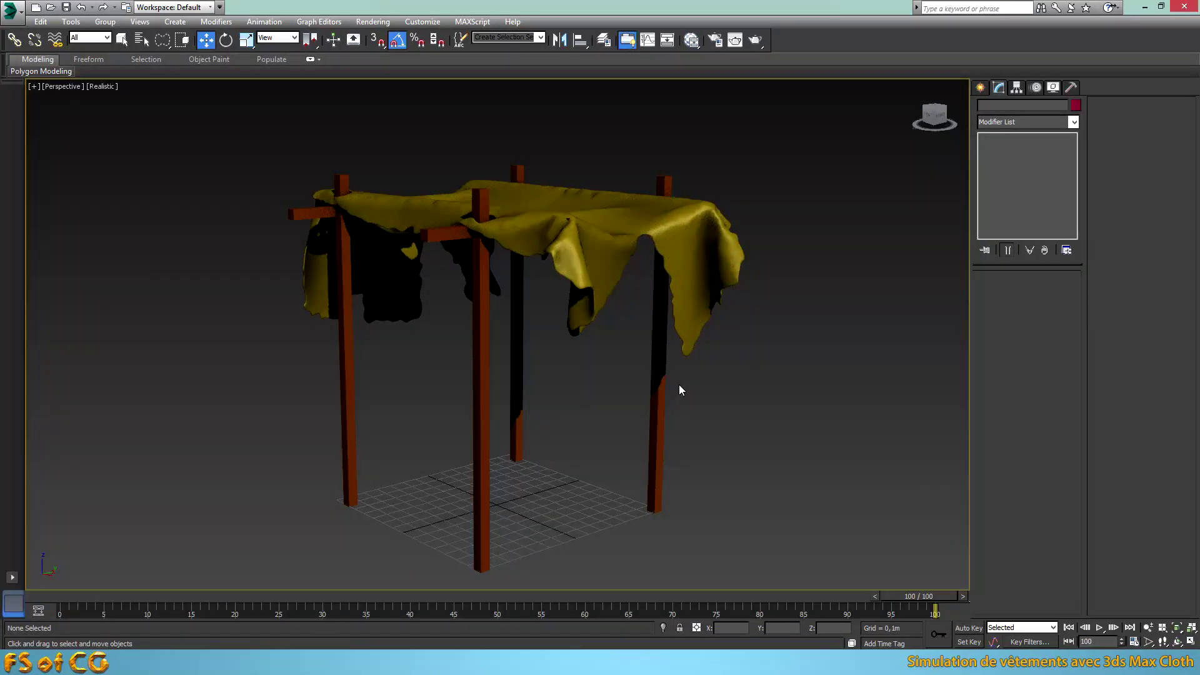